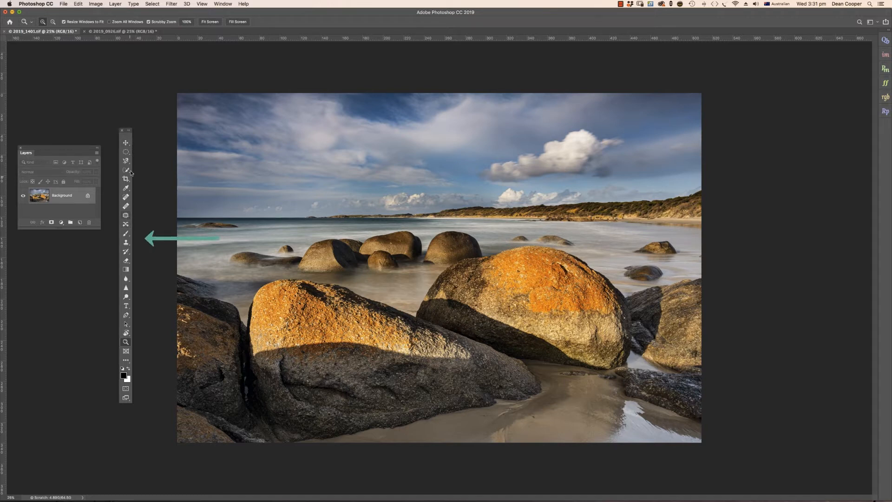
{"action": "left_click", "coordinate": [223, 4]}
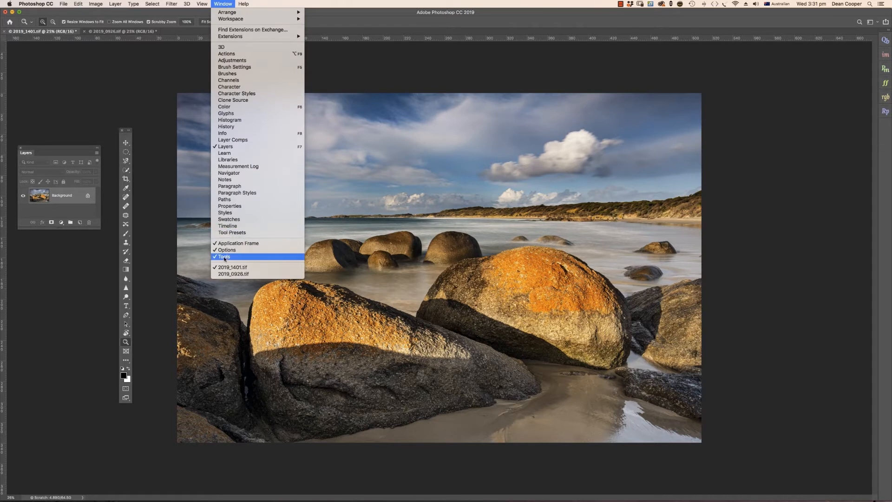
{"action": "left_click", "coordinate": [155, 232]}
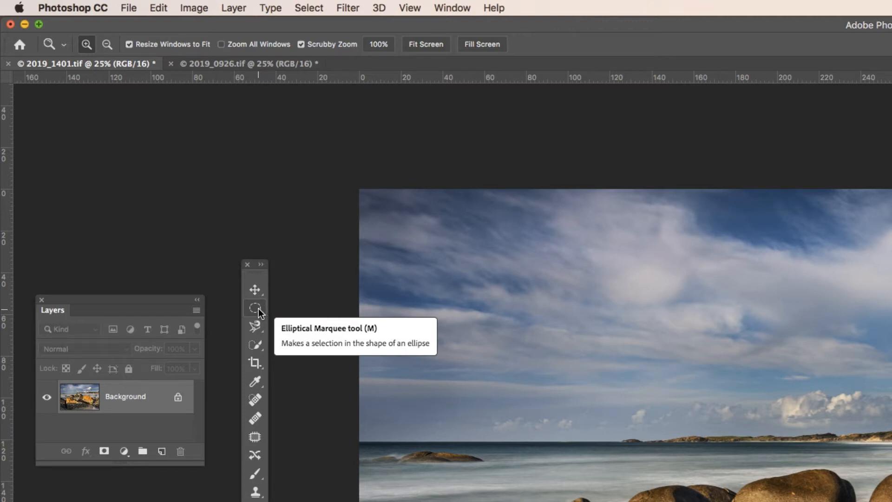
Draw a large elliptical selection with the Elliptical Marquee tool, spanning the sky, sea and central boulders
{"action": "left_click_drag", "start_coordinate": [258, 308], "coordinate": [297, 309]}
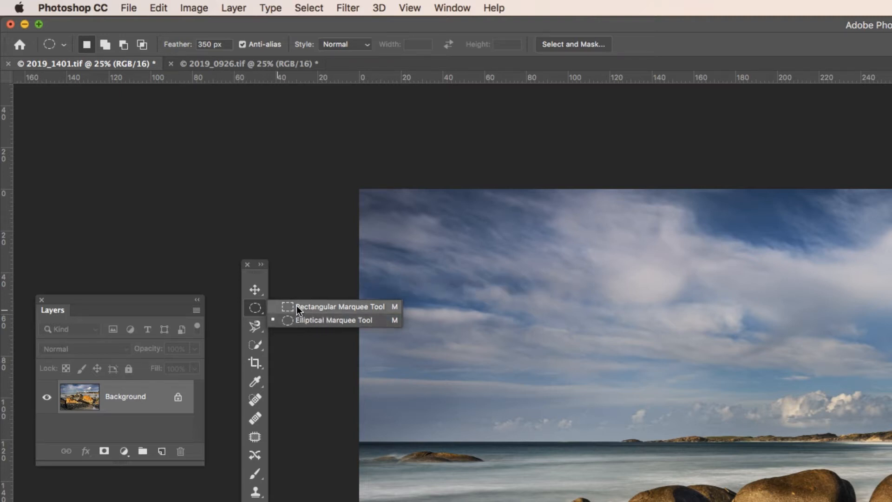
{"action": "left_click_drag", "start_coordinate": [334, 306], "coordinate": [330, 317]}
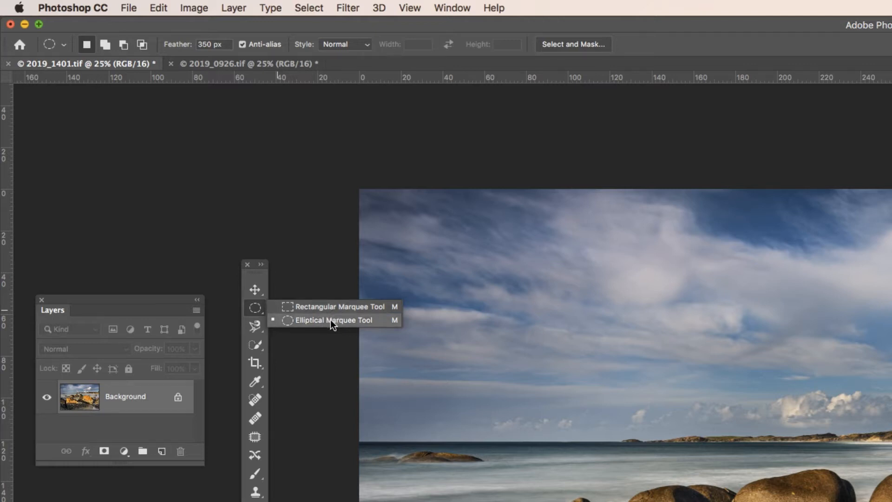
{"action": "left_click", "coordinate": [325, 335]}
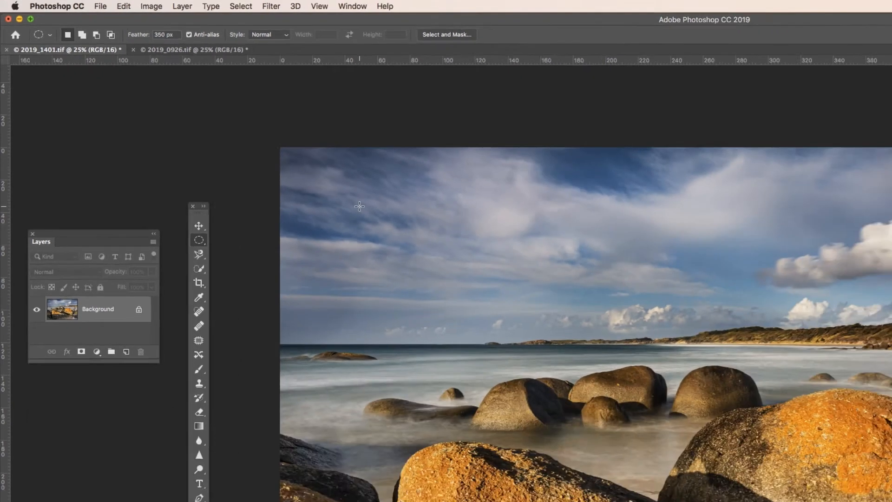
{"action": "left_click_drag", "start_coordinate": [325, 195], "coordinate": [562, 326]}
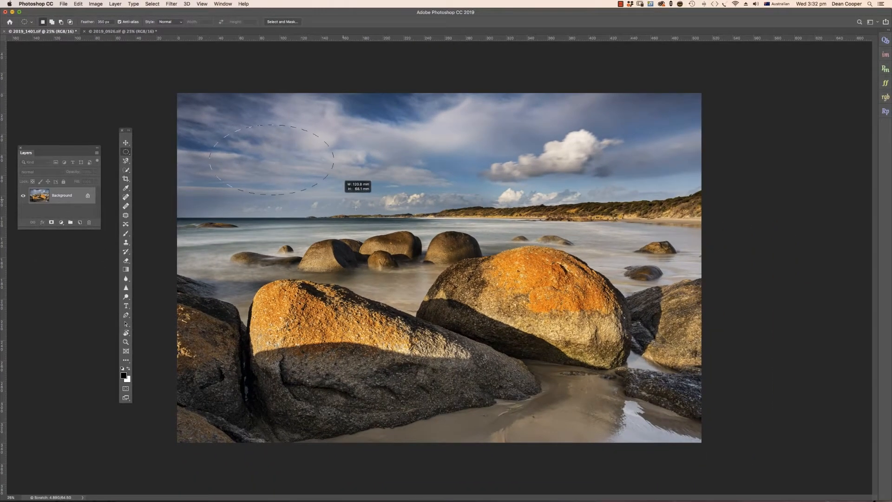
{"action": "left_click_drag", "start_coordinate": [356, 206], "coordinate": [655, 389]}
{"action": "key", "text": "space"}
{"action": "key", "text": "space"}
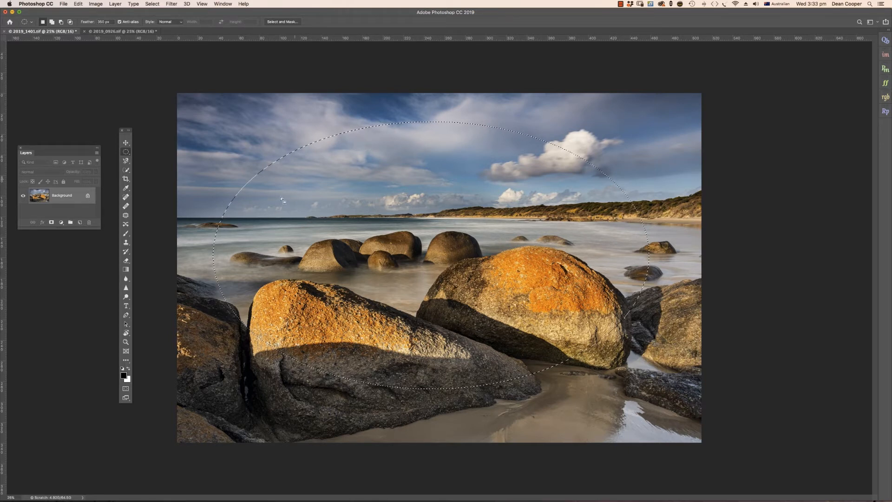
Try filling the elliptical selection with the background color and undo the fill
{"action": "key", "text": "super+BackSpace"}
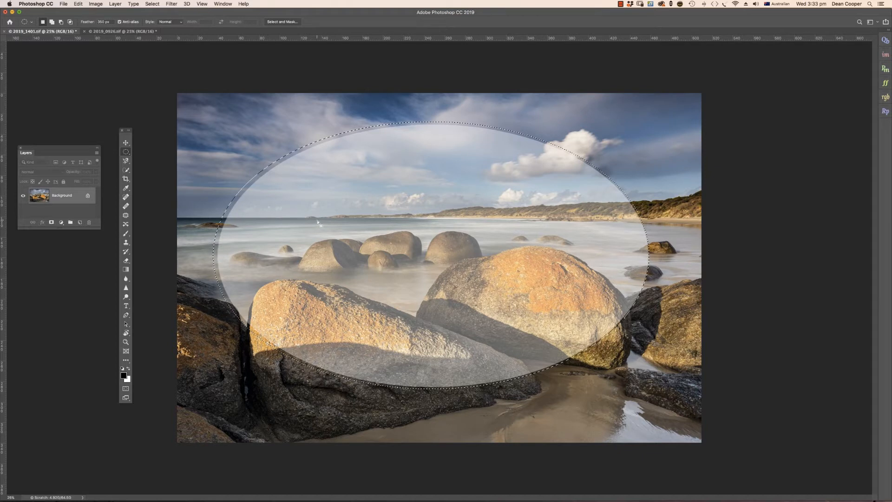
{"action": "key", "text": "super+z"}
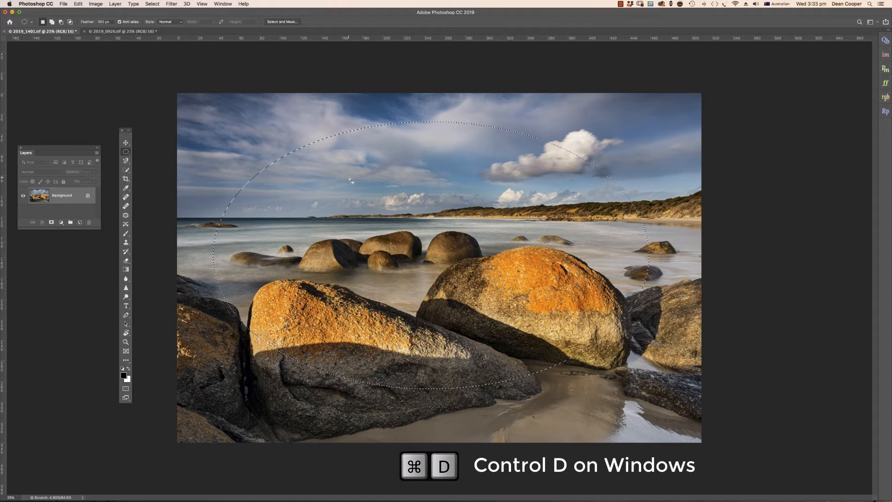
Deselect the ellipse and restore it with the Reselect command
{"action": "key", "text": "super+d"}
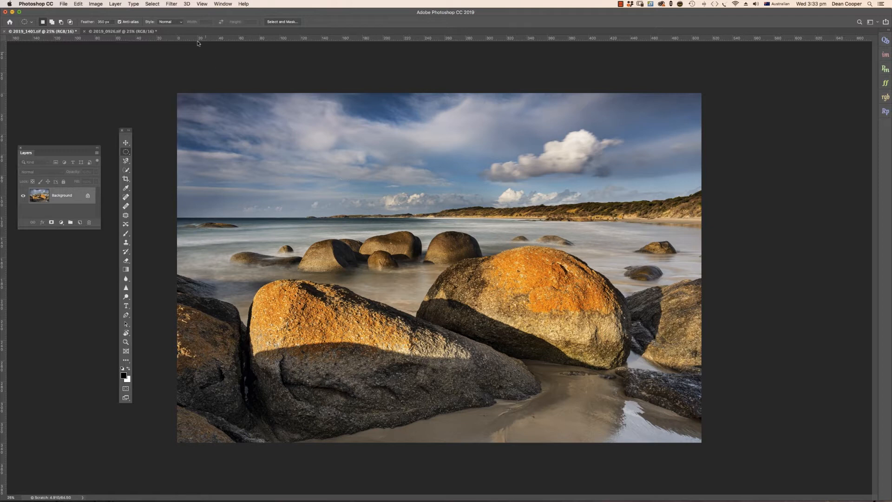
{"action": "left_click", "coordinate": [155, 6]}
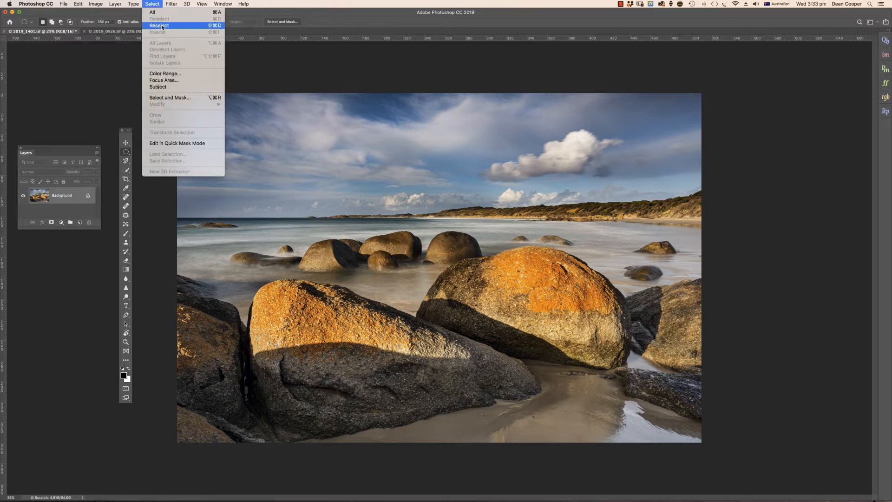
{"action": "left_click", "coordinate": [162, 26]}
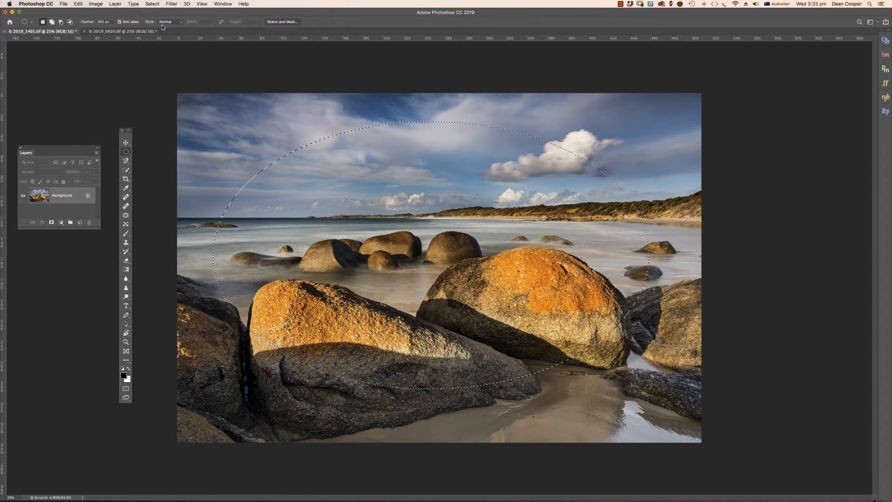
Clear the ellipse, select the whole image and deselect it again
{"action": "left_click", "coordinate": [330, 257]}
{"action": "key", "text": "super+a"}
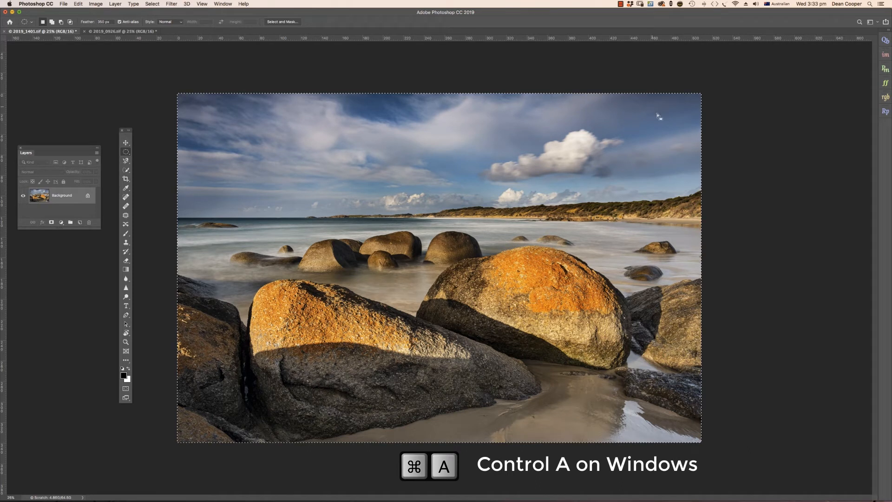
{"action": "left_click", "coordinate": [367, 357]}
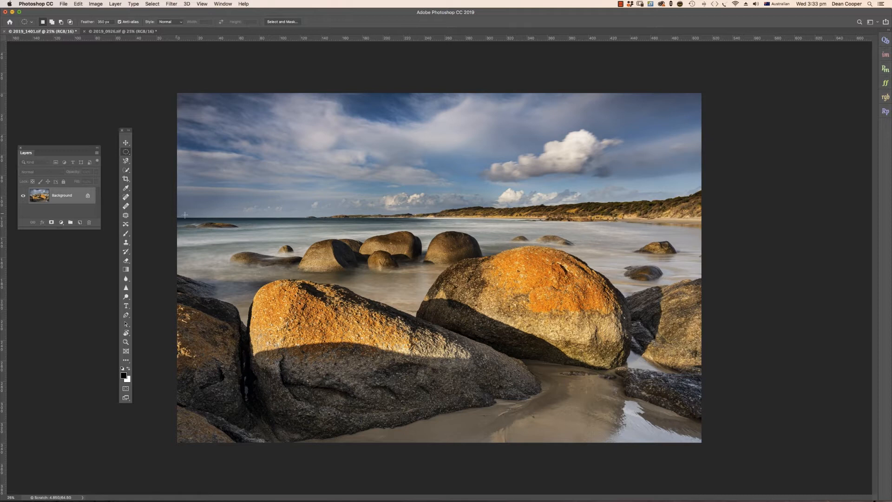
Draw a rectangular selection across the horizon using the Rectangular Marquee tool in Add to selection mode
{"action": "left_click", "coordinate": [126, 152]}
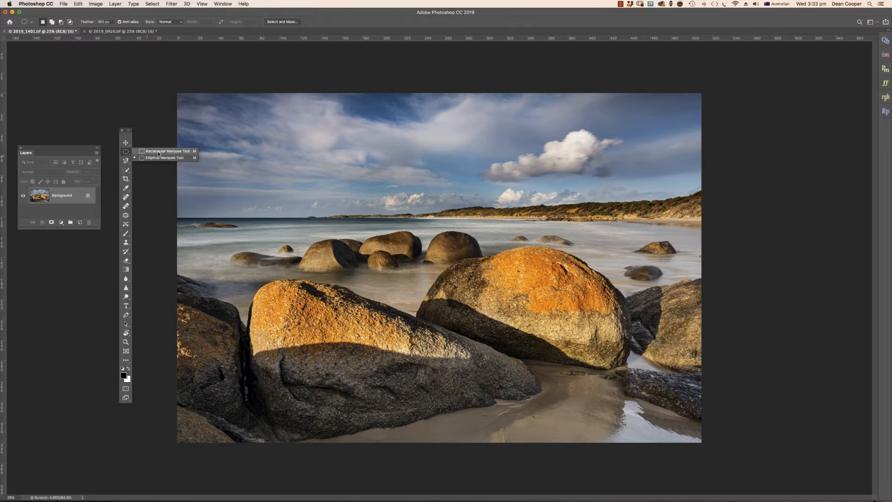
{"action": "left_click", "coordinate": [158, 152]}
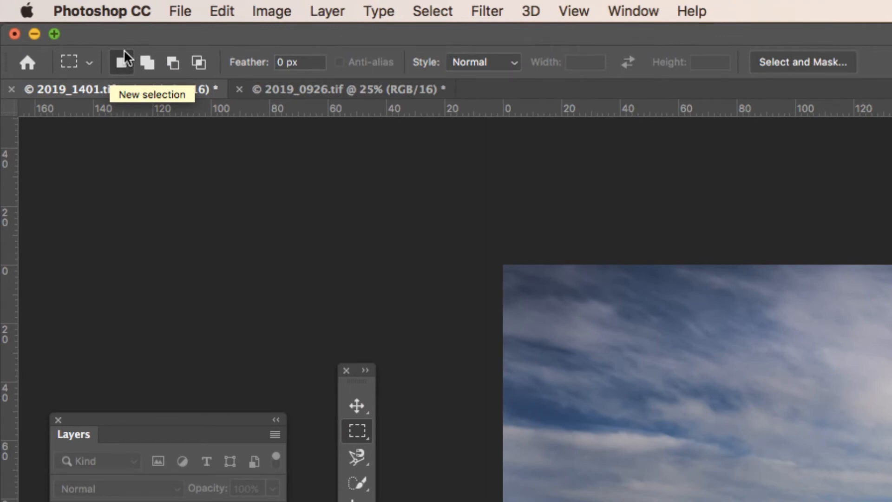
{"action": "left_click", "coordinate": [147, 63]}
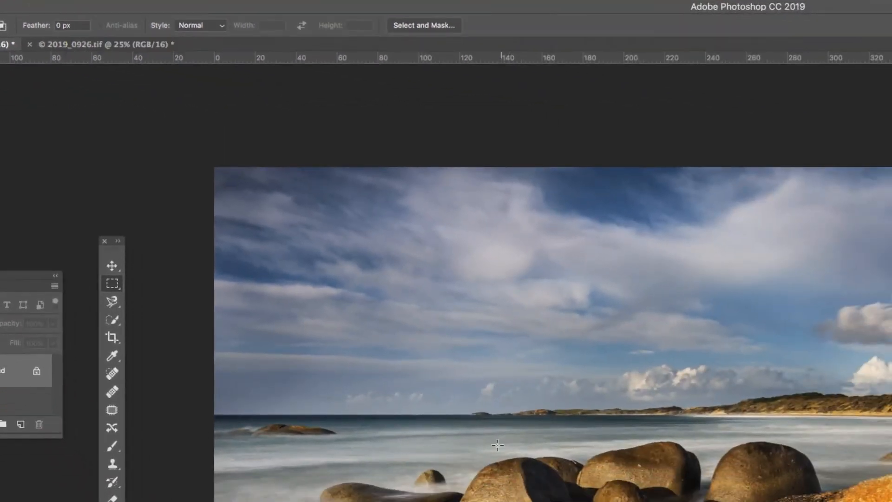
{"action": "left_click_drag", "start_coordinate": [427, 332], "coordinate": [630, 489]}
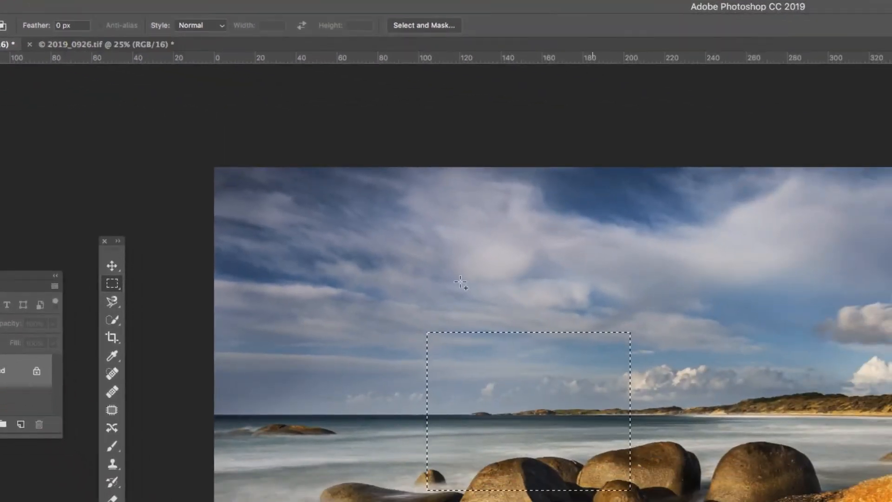
Set the marquee feather to 50 px and replace the rectangle with a larger feathered selection over sky, sea and boulders
{"action": "left_click", "coordinate": [53, 25]}
{"action": "type", "text": "50"}
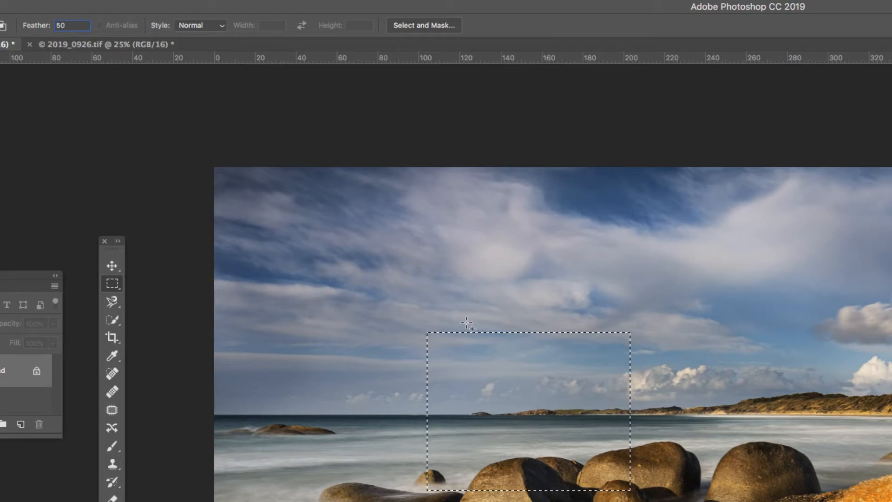
{"action": "left_click", "coordinate": [433, 303]}
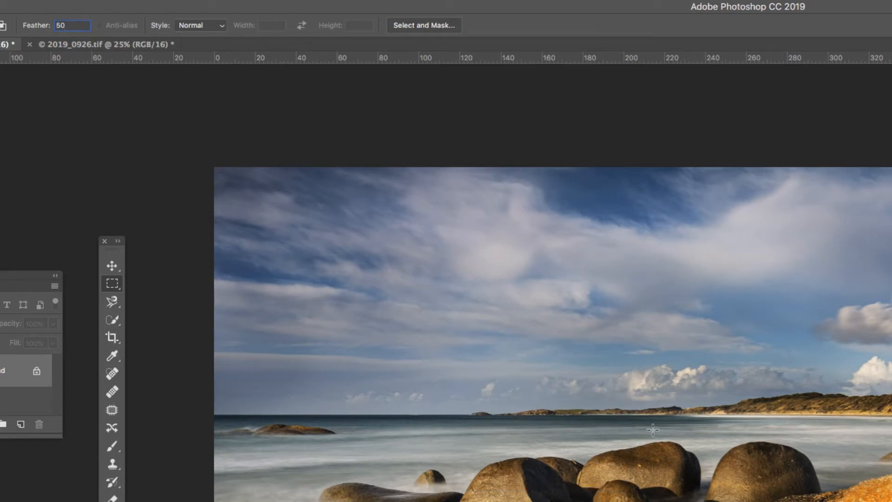
{"action": "left_click", "coordinate": [76, 25]}
{"action": "left_click_drag", "start_coordinate": [436, 291], "coordinate": [444, 300]}
{"action": "left_click_drag", "start_coordinate": [824, 501], "coordinate": [891, 501]}
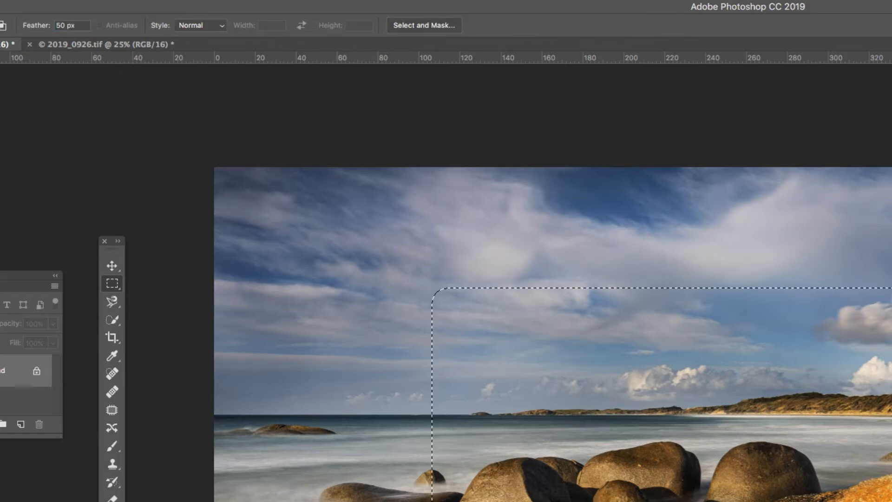
Draw an unconstrained rectangular selection over the boulders with the Normal marquee style and deselect it
{"action": "left_click", "coordinate": [220, 26]}
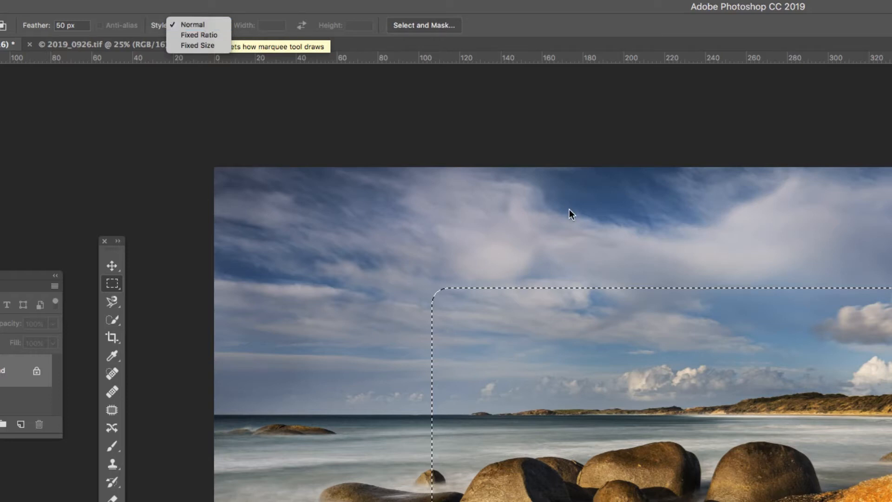
{"action": "key", "text": "Down"}
{"action": "key", "text": "Escape"}
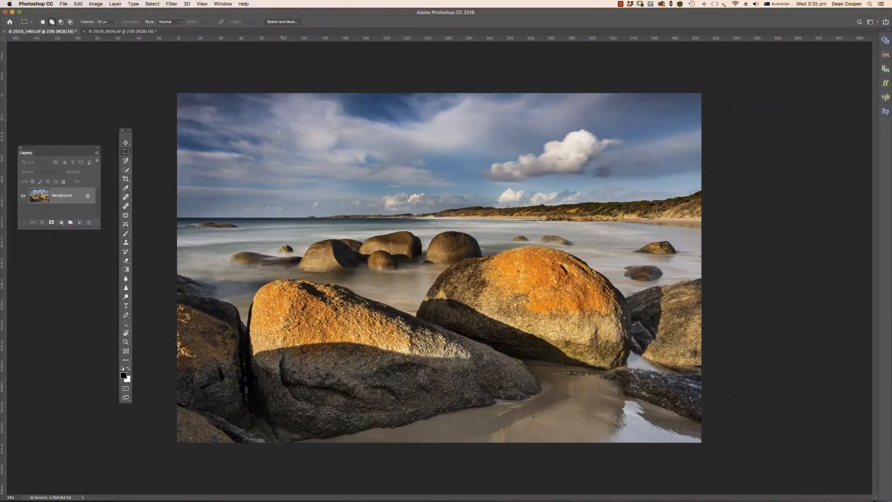
{"action": "left_click_drag", "start_coordinate": [276, 129], "coordinate": [518, 282]}
{"action": "key", "text": "super+d"}
Set the marquee style to Fixed Ratio and try a 1:1 square selection over the sky and boulders, deselecting it when done
{"action": "left_click", "coordinate": [174, 27]}
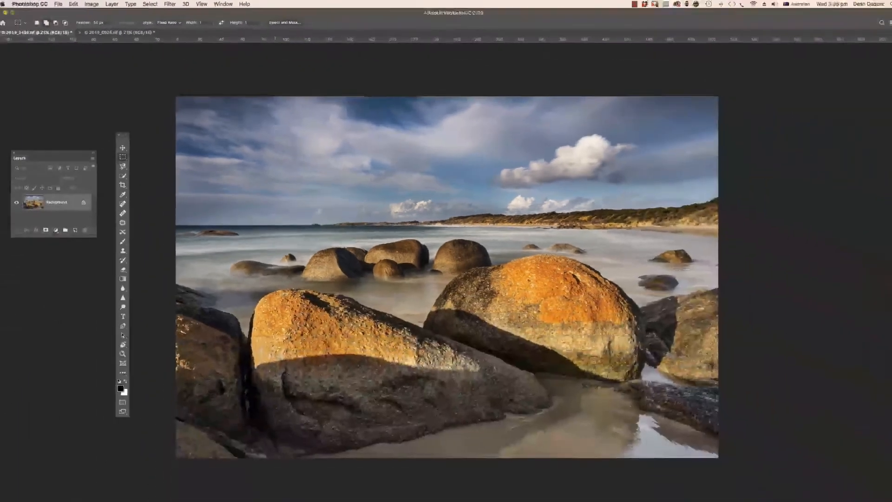
{"action": "left_click_drag", "start_coordinate": [273, 125], "coordinate": [547, 347]}
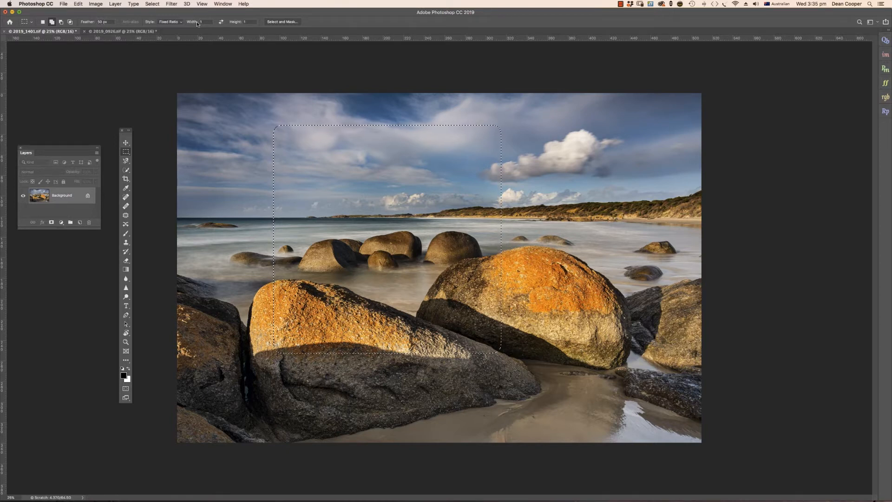
{"action": "key", "text": "super+d"}
Set the Rectangular Marquee feather to 0 px and its style to Fixed Size
{"action": "left_click", "coordinate": [111, 22]}
{"action": "type", "text": "0"}
{"action": "left_click", "coordinate": [179, 22]}
{"action": "left_click", "coordinate": [171, 26]}
Draw a large feathered elliptical selection around the central boulders and sea with the Elliptical Marquee tool
{"action": "left_click_drag", "start_coordinate": [126, 152], "coordinate": [152, 159]}
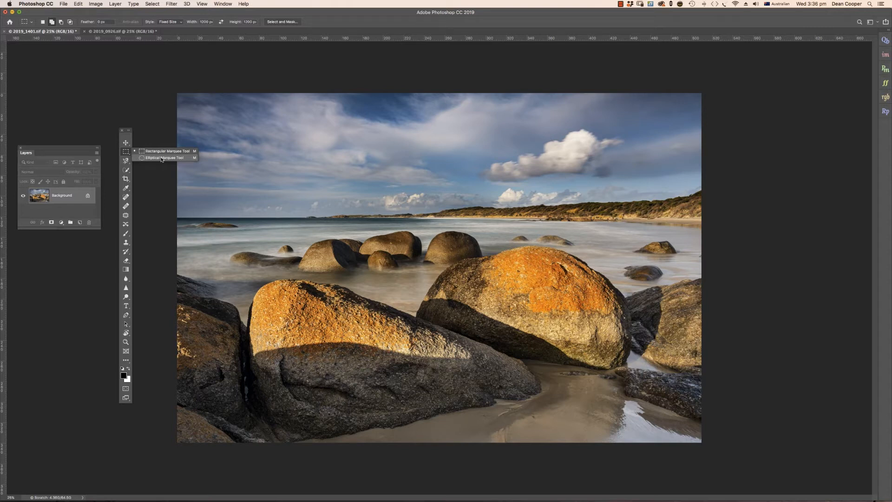
{"action": "left_click", "coordinate": [161, 158]}
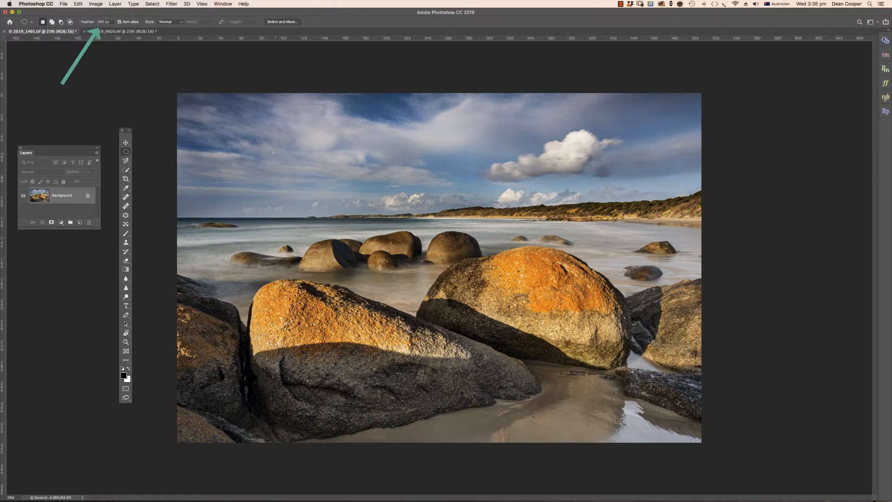
{"action": "mouse_move", "coordinate": [253, 149]}
{"action": "left_mouse_down"}
{"action": "mouse_move", "coordinate": [352, 214]}
{"action": "mouse_move", "coordinate": [568, 307]}
{"action": "mouse_move", "coordinate": [622, 344]}
{"action": "mouse_move", "coordinate": [639, 378]}
{"action": "mouse_move", "coordinate": [653, 387]}
{"action": "mouse_move", "coordinate": [631, 387]}
{"action": "left_mouse_up"}
Copy the area outside the ellipse to a new layer and check it with the Background layer temporarily hidden
{"action": "right_click", "coordinate": [403, 188]}
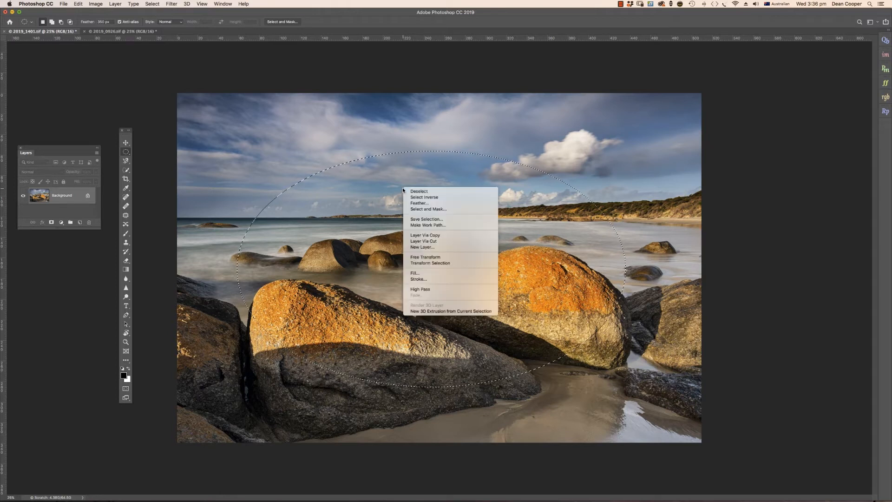
{"action": "left_click", "coordinate": [432, 197]}
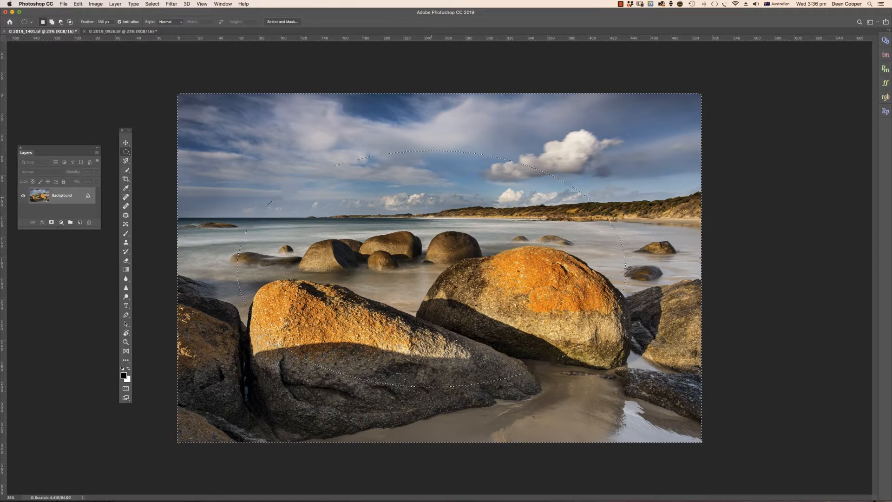
{"action": "key", "text": "super+j"}
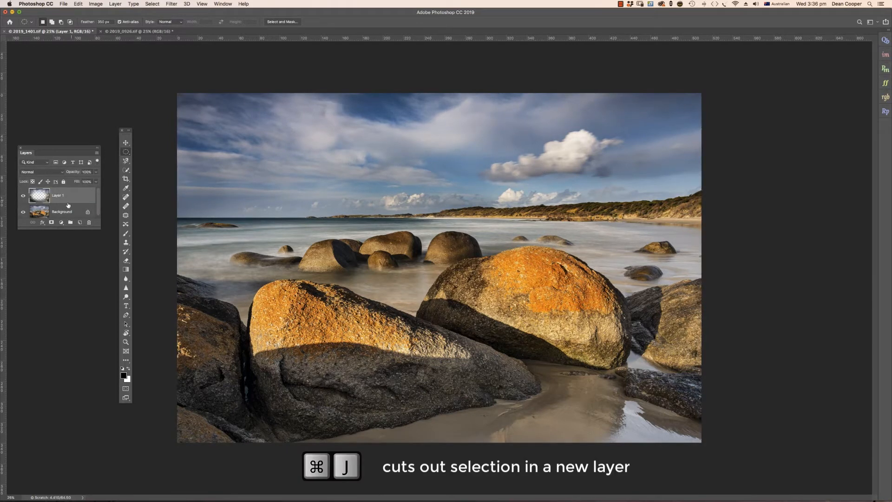
{"action": "left_click", "coordinate": [23, 213]}
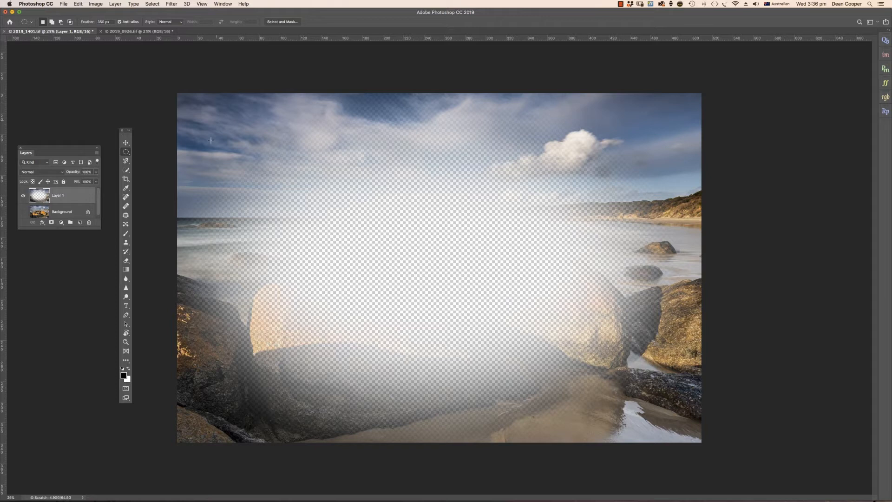
{"action": "left_click", "coordinate": [23, 213]}
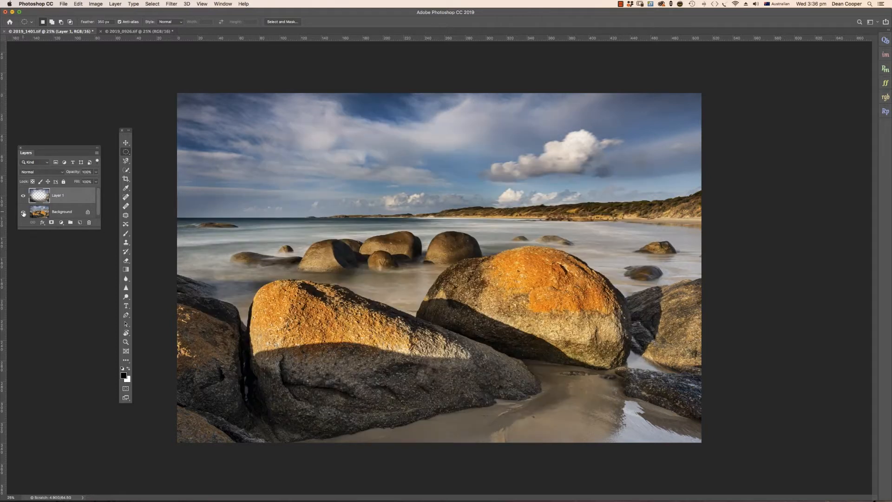
Set Layer 1's blend mode to Multiply and lower its opacity to about 82%
{"action": "left_click", "coordinate": [62, 173]}
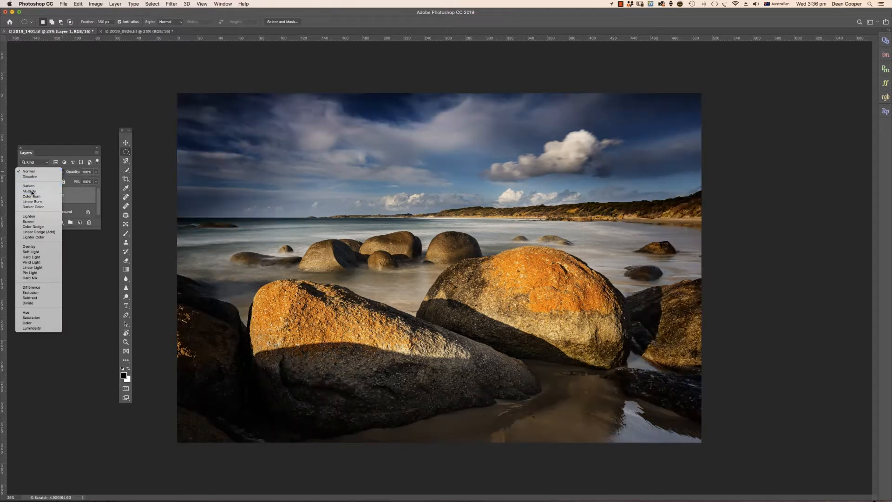
{"action": "left_click", "coordinate": [28, 191]}
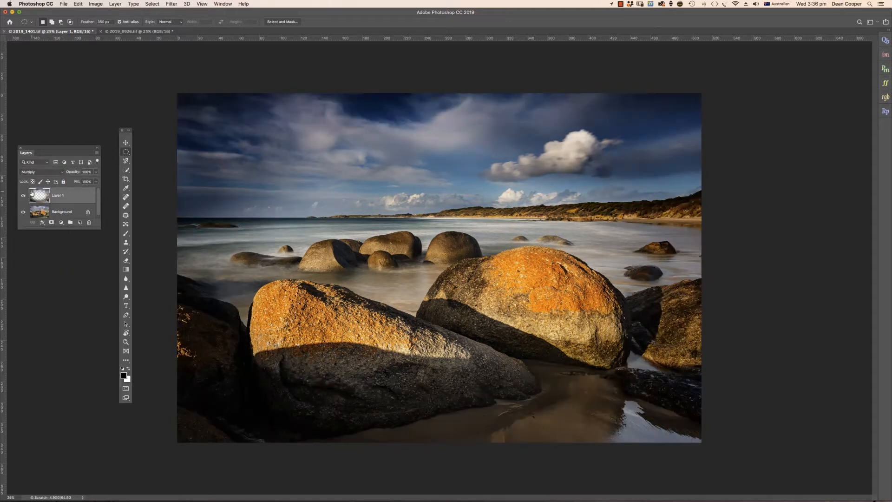
{"action": "left_click", "coordinate": [95, 181]}
{"action": "mouse_move", "coordinate": [94, 180]}
{"action": "left_mouse_down"}
{"action": "mouse_move", "coordinate": [74, 181]}
{"action": "mouse_move", "coordinate": [90, 182]}
{"action": "left_mouse_up"}
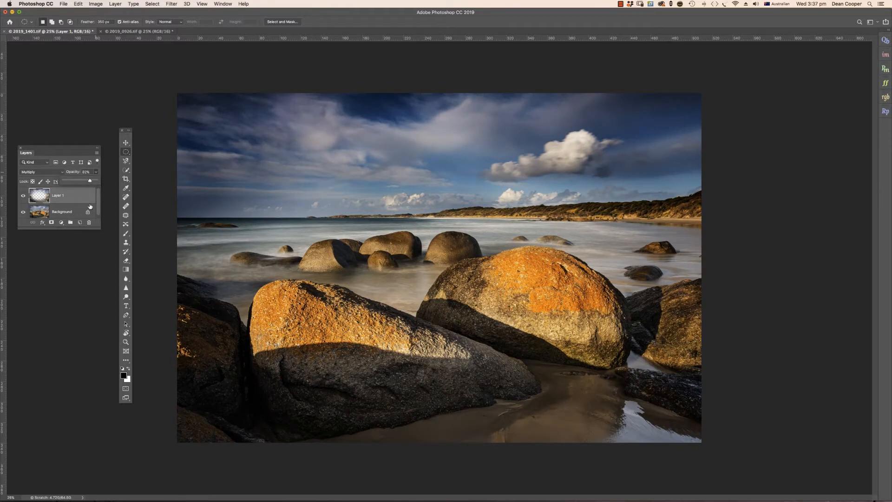
Delete Layer 1 and draw a feathered elliptical selection over the sky and the distant boulders
{"action": "left_click_drag", "start_coordinate": [65, 197], "coordinate": [89, 222]}
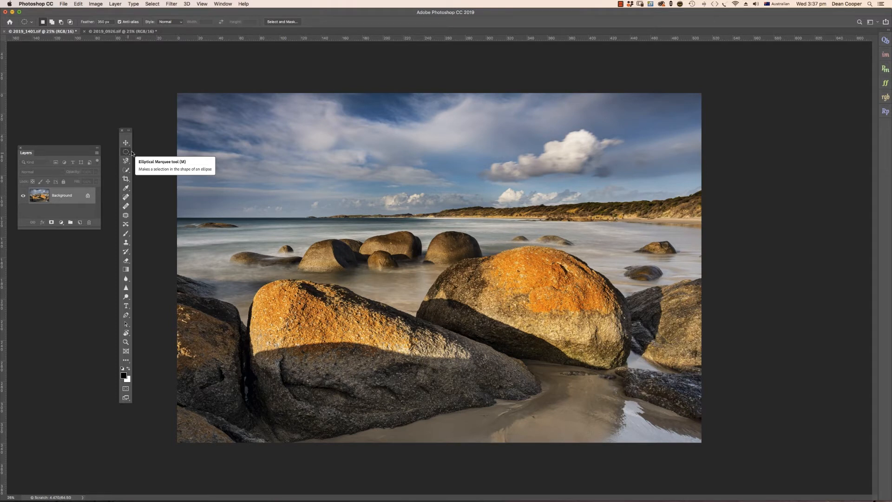
{"action": "left_click_drag", "start_coordinate": [280, 139], "coordinate": [462, 278]}
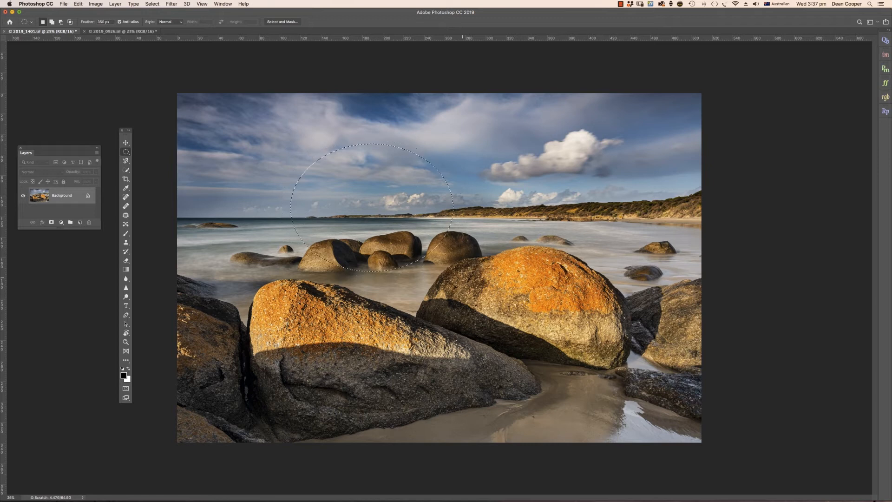
Fill the feathered elliptical selection with White at 100% opacity, then undo the fill
{"action": "left_click", "coordinate": [80, 4]}
{"action": "left_click", "coordinate": [83, 115]}
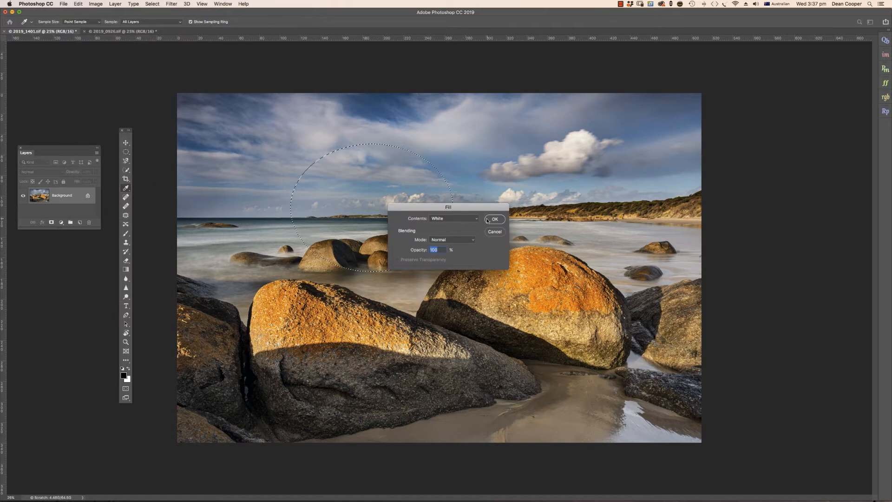
{"action": "left_click", "coordinate": [490, 219]}
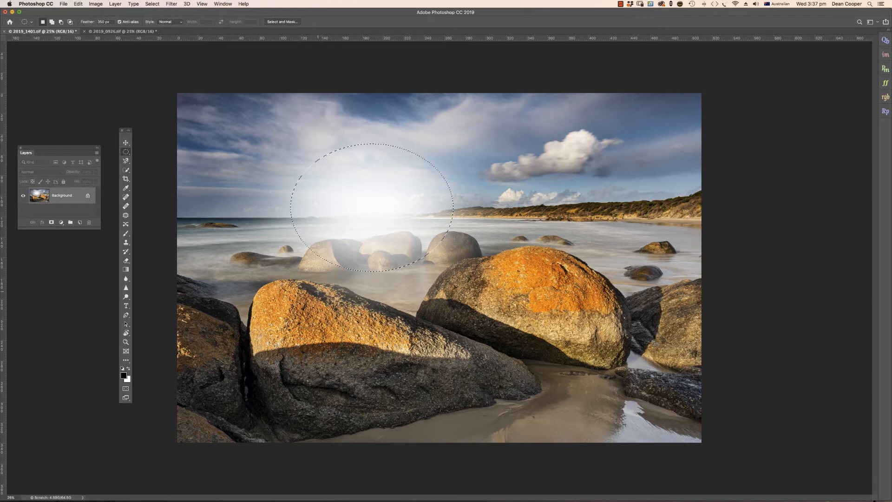
{"action": "key", "text": "super+z"}
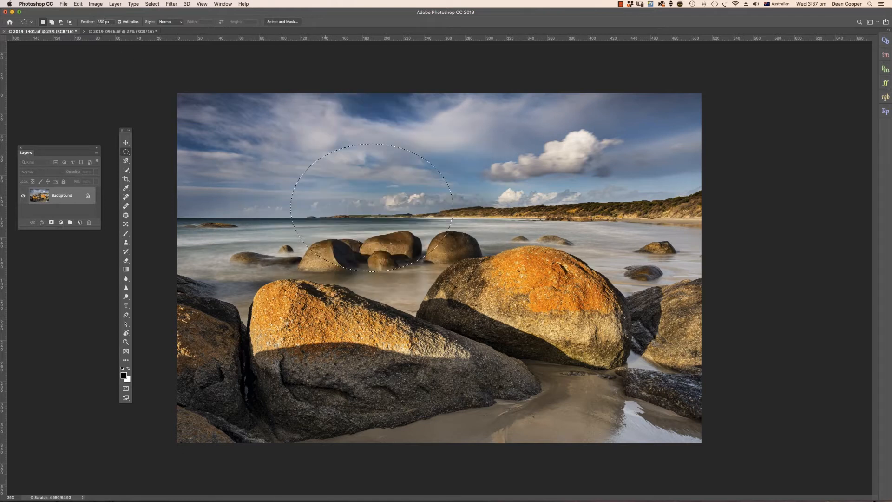
Clear the elliptical selection, set the feather to 0 px and switch to the Rectangular Marquee tool
{"action": "left_click", "coordinate": [294, 137]}
{"action": "left_click", "coordinate": [111, 22]}
{"action": "type", "text": "0"}
{"action": "left_click", "coordinate": [127, 153]}
{"action": "left_click", "coordinate": [155, 150]}
Place a fixed-size rectangular selection over the sky and horizon, then clear it with the marquee style set to Normal
{"action": "mouse_move", "coordinate": [206, 117]}
{"action": "left_mouse_down"}
{"action": "mouse_move", "coordinate": [474, 124]}
{"action": "mouse_move", "coordinate": [199, 127]}
{"action": "left_mouse_up"}
{"action": "left_click", "coordinate": [180, 23]}
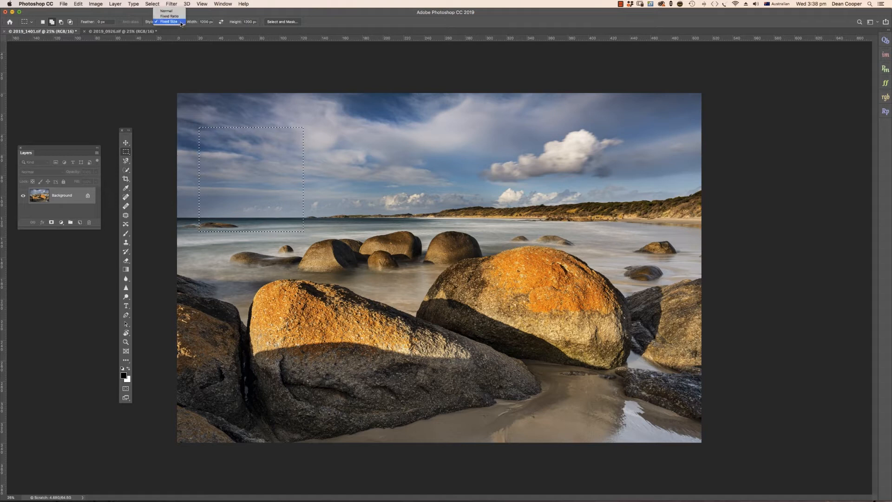
{"action": "left_click", "coordinate": [169, 10]}
{"action": "left_click", "coordinate": [209, 204]}
Draw a wide, thin rectangular selection across the upper sky and shift it slightly sideways in New Selection mode
{"action": "left_click_drag", "start_coordinate": [207, 113], "coordinate": [637, 144]}
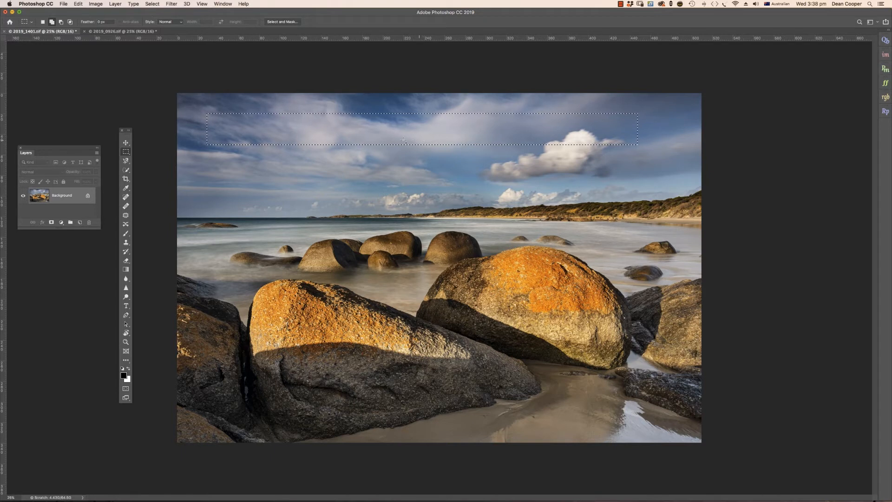
{"action": "left_click", "coordinate": [52, 23]}
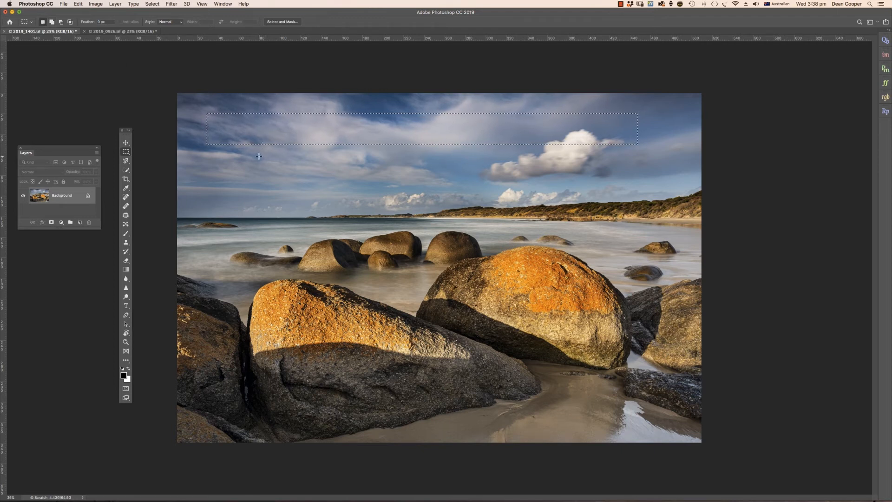
{"action": "left_click_drag", "start_coordinate": [305, 130], "coordinate": [291, 130]}
Fill the shifted rectangular selection with Black at 100% opacity, deselect to view the bar, and undo the fill
{"action": "left_click", "coordinate": [78, 3]}
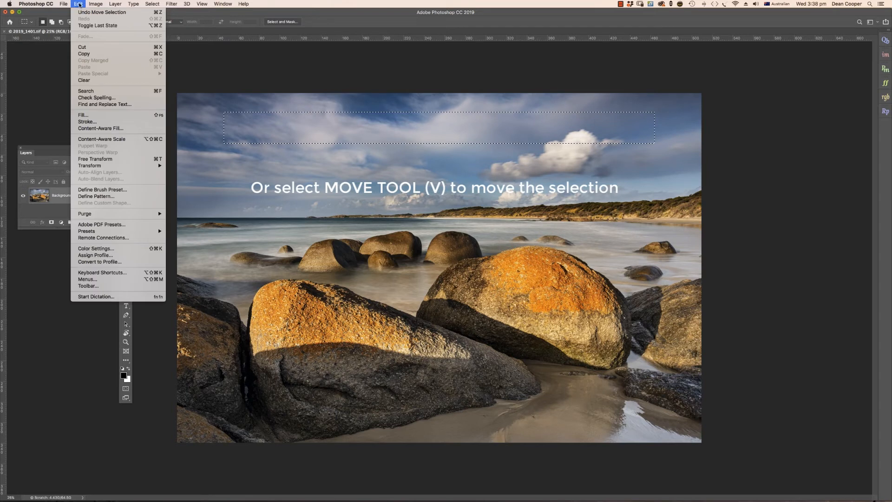
{"action": "left_click", "coordinate": [82, 116]}
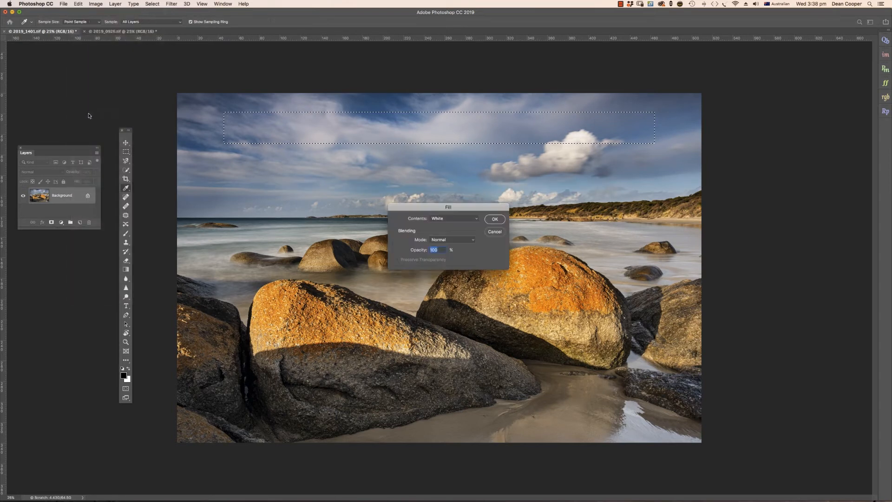
{"action": "left_click", "coordinate": [475, 216]}
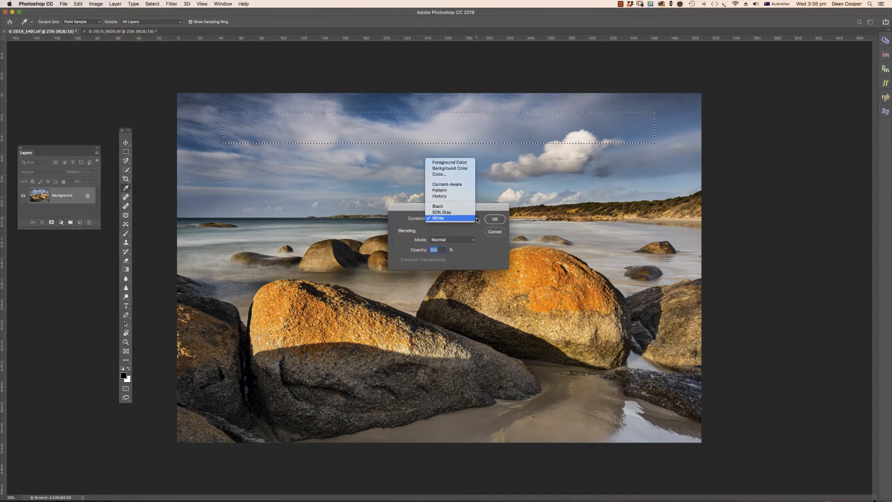
{"action": "left_click", "coordinate": [437, 210]}
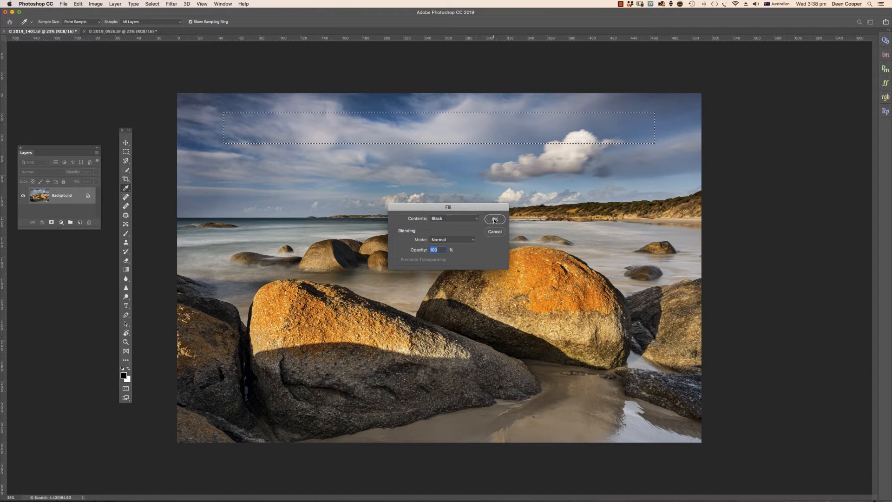
{"action": "left_click", "coordinate": [495, 219]}
{"action": "key", "text": "m"}
{"action": "key", "text": "super+d"}
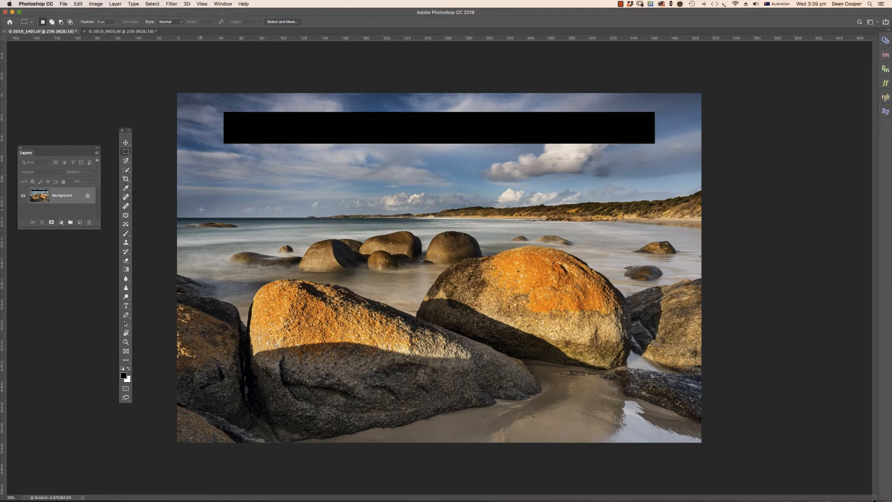
{"action": "key", "text": "super+z"}
{"action": "key", "text": "super+z"}
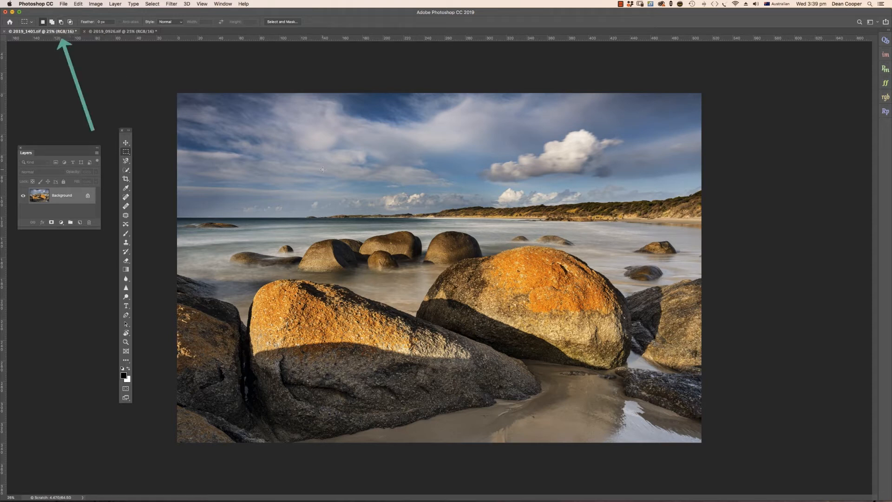
Draw a rectangular selection over the sky and replace it with a smaller one over the distant shoreline in New Selection mode
{"action": "left_click_drag", "start_coordinate": [265, 129], "coordinate": [494, 234]}
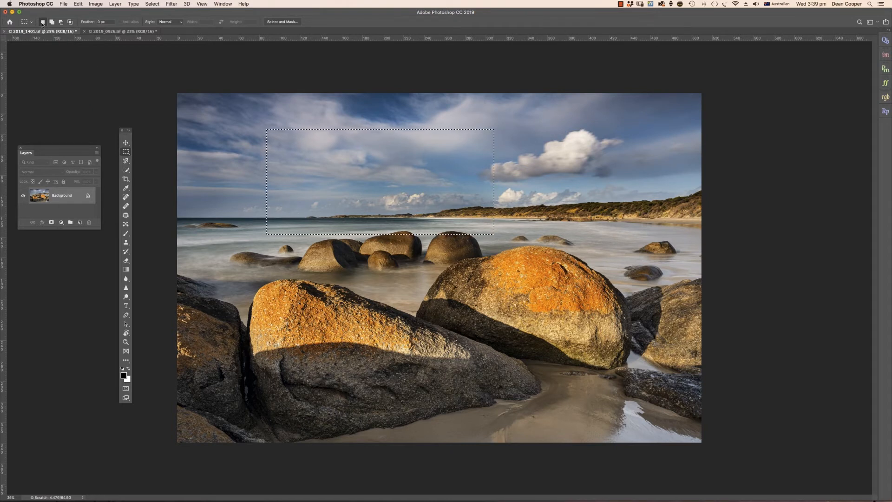
{"action": "left_click_drag", "start_coordinate": [556, 181], "coordinate": [663, 290]}
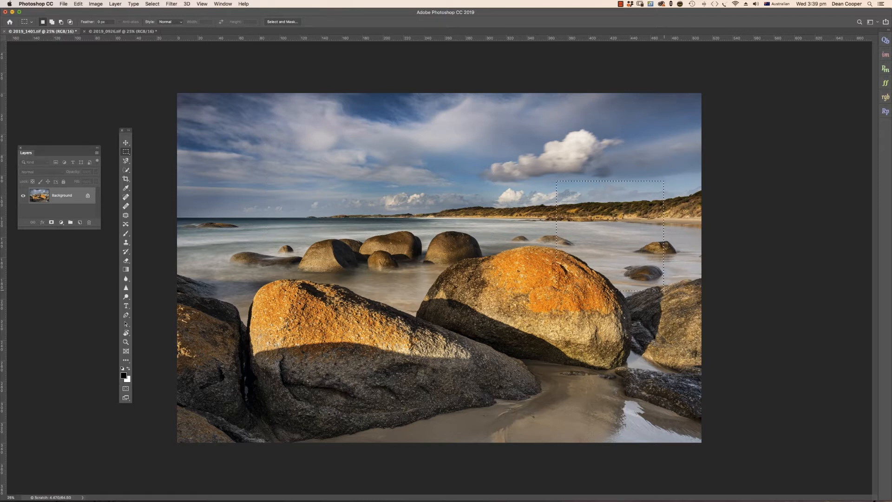
In Add to Selection mode, add separate and overlapping rectangles over the sea horizon, white cloud, orange boulder and sky
{"action": "left_click", "coordinate": [53, 23]}
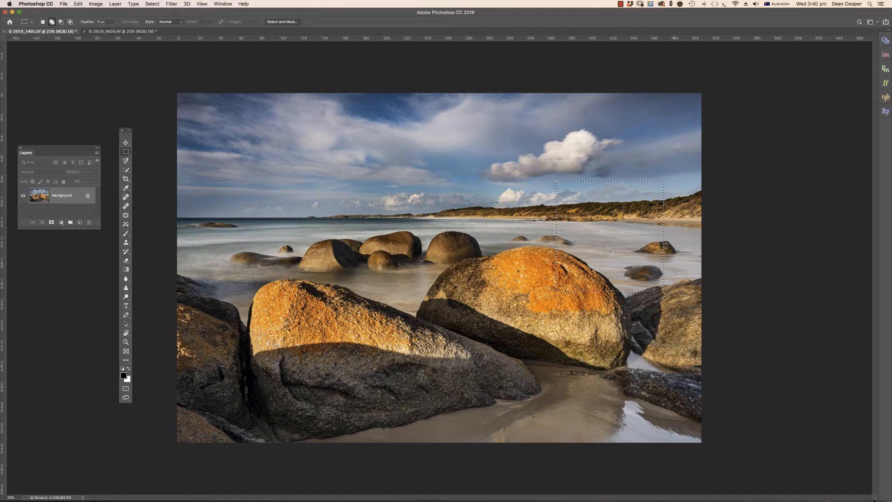
{"action": "left_click_drag", "start_coordinate": [226, 159], "coordinate": [306, 253]}
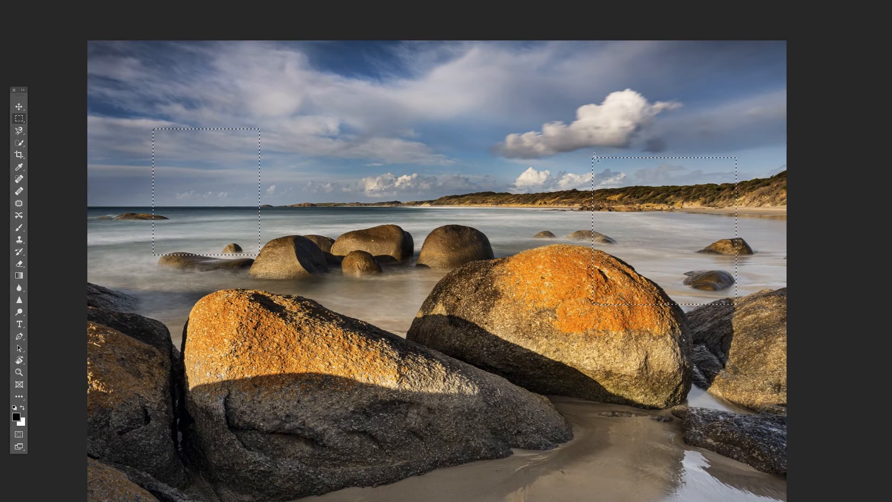
{"action": "left_click_drag", "start_coordinate": [594, 158], "coordinate": [688, 103]}
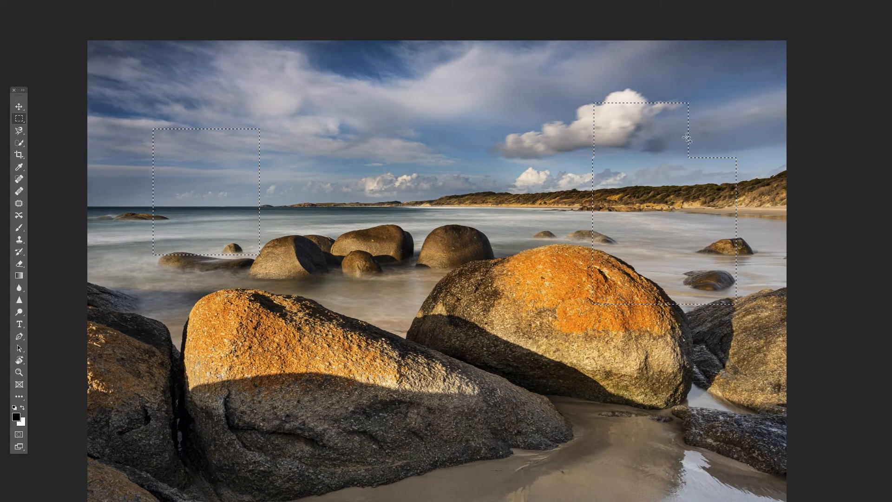
{"action": "left_click_drag", "start_coordinate": [548, 254], "coordinate": [672, 359]}
{"action": "left_click_drag", "start_coordinate": [243, 109], "coordinate": [377, 195]}
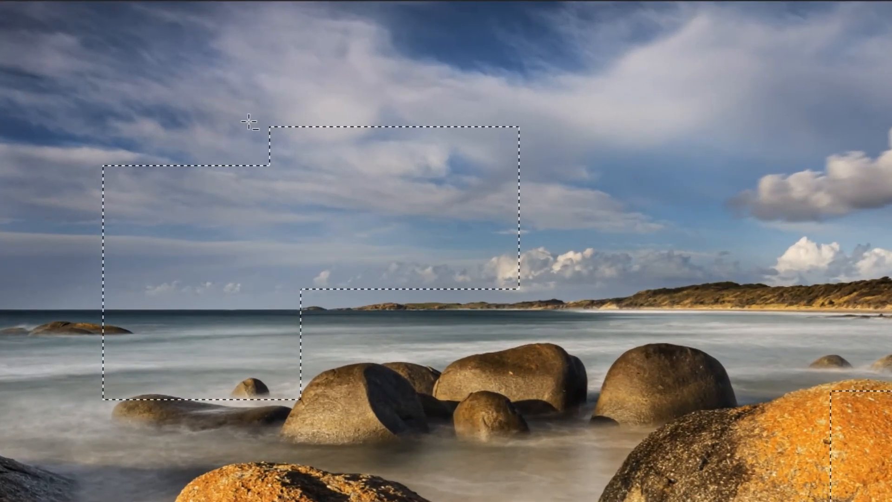
In Subtract from Selection mode, remove the whole sky-and-horizon selection and the part over the white cloud
{"action": "left_click_drag", "start_coordinate": [268, 109], "coordinate": [579, 331]}
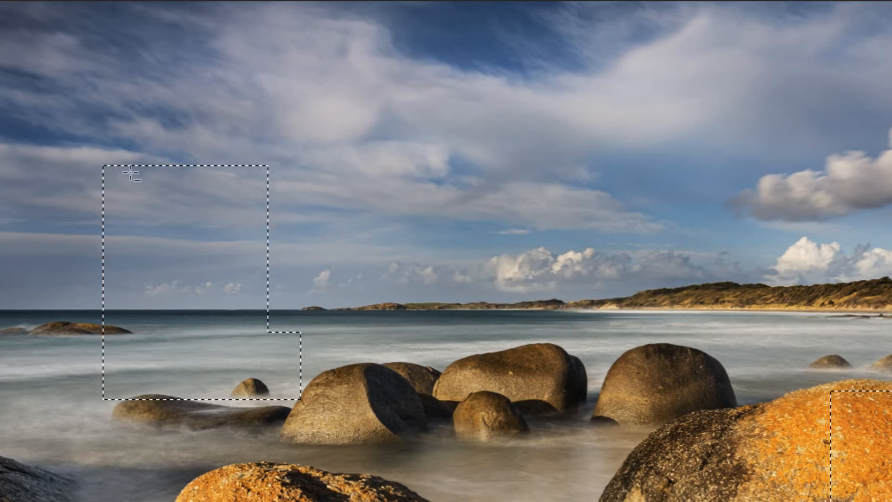
{"action": "left_click_drag", "start_coordinate": [64, 129], "coordinate": [396, 465]}
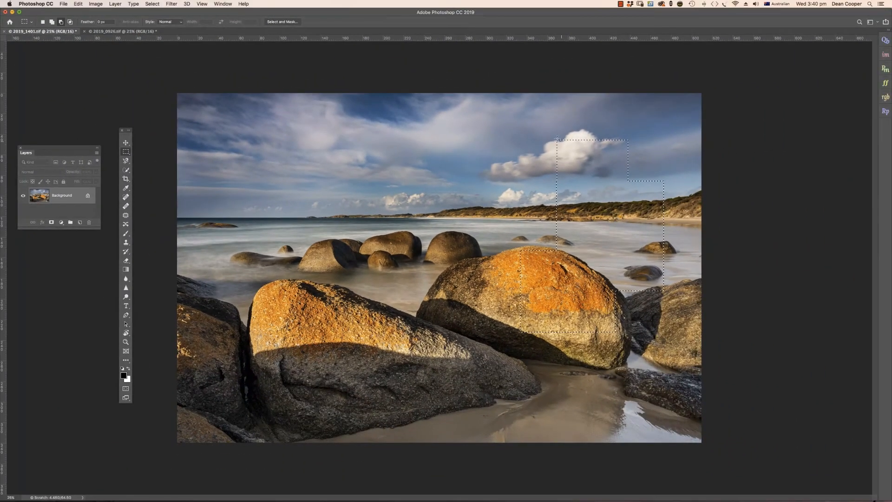
{"action": "left_click_drag", "start_coordinate": [549, 133], "coordinate": [676, 202]}
While in Add to Selection mode, temporarily switch to subtracting and remove the raised block above the shoreline from the selection
{"action": "key", "text": "alt"}
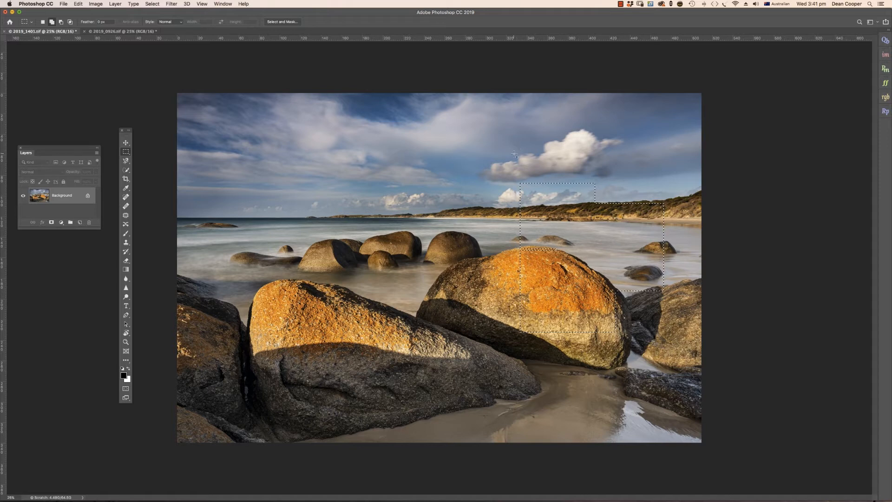
{"action": "key", "text": "alt"}
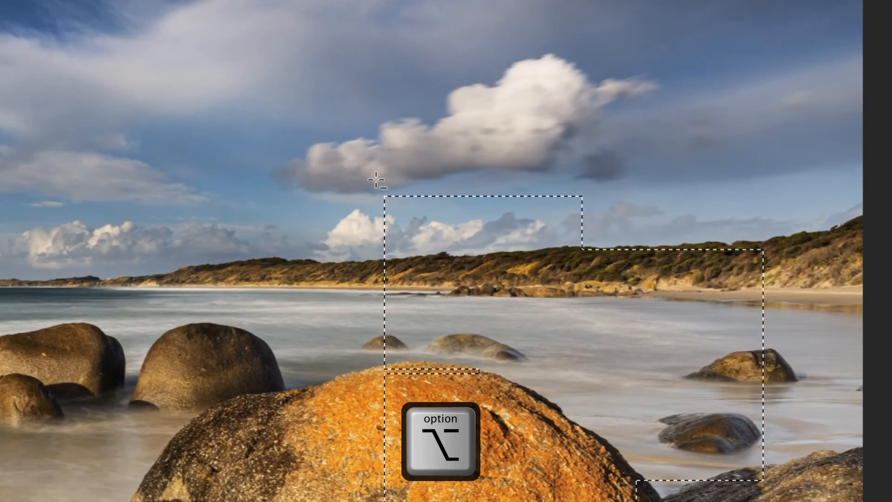
{"action": "left_click_drag", "start_coordinate": [377, 185], "coordinate": [591, 246]}
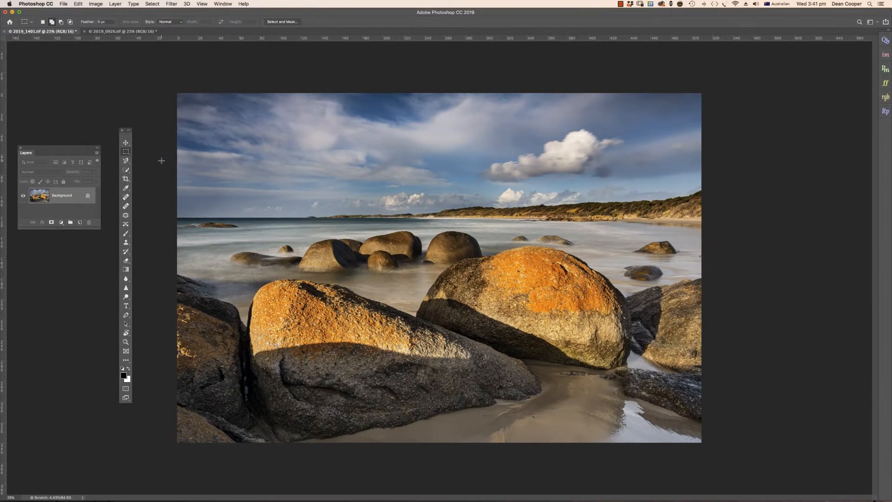
Draw a freehand Lasso selection around the large white cloud and add a second one over the sky near the horizon
{"action": "left_click", "coordinate": [127, 161]}
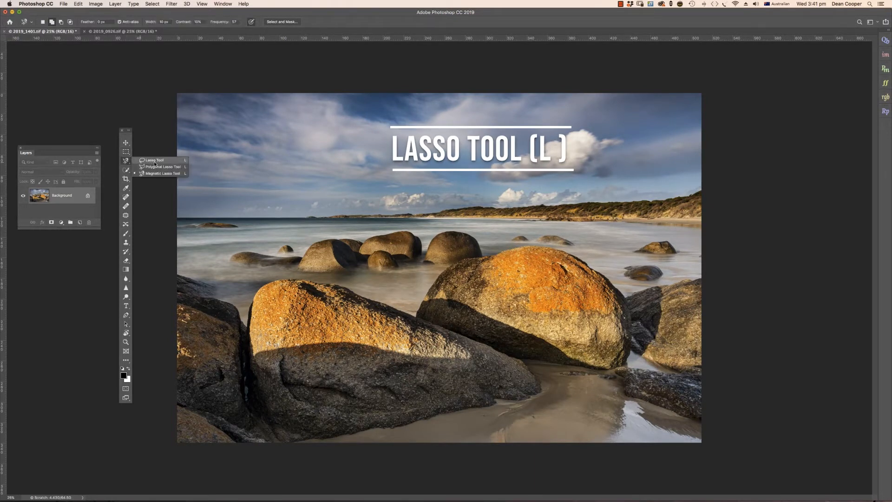
{"action": "left_click", "coordinate": [158, 161]}
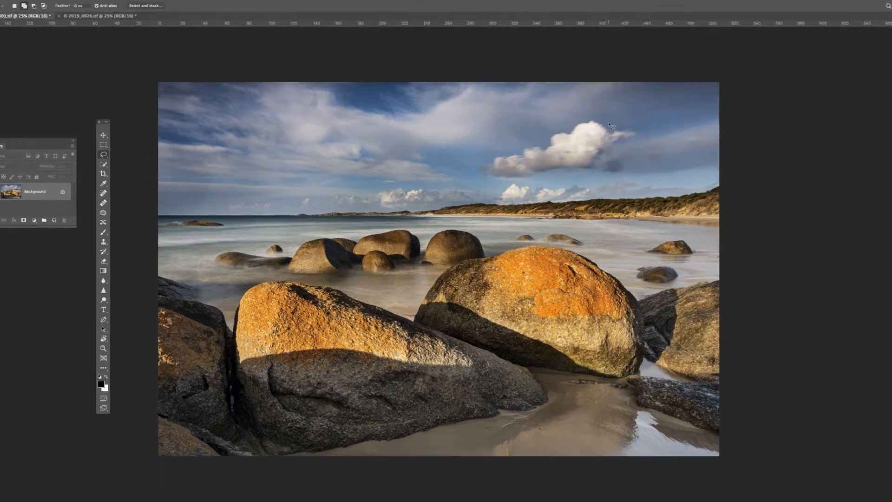
{"action": "mouse_move", "coordinate": [596, 132]}
{"action": "left_mouse_down"}
{"action": "mouse_move", "coordinate": [616, 71]}
{"action": "mouse_move", "coordinate": [578, 63]}
{"action": "mouse_move", "coordinate": [502, 97]}
{"action": "mouse_move", "coordinate": [488, 131]}
{"action": "mouse_move", "coordinate": [525, 145]}
{"action": "mouse_move", "coordinate": [641, 138]}
{"action": "mouse_move", "coordinate": [701, 119]}
{"action": "mouse_move", "coordinate": [733, 85]}
{"action": "mouse_move", "coordinate": [736, 63]}
{"action": "mouse_move", "coordinate": [693, 56]}
{"action": "left_mouse_up"}
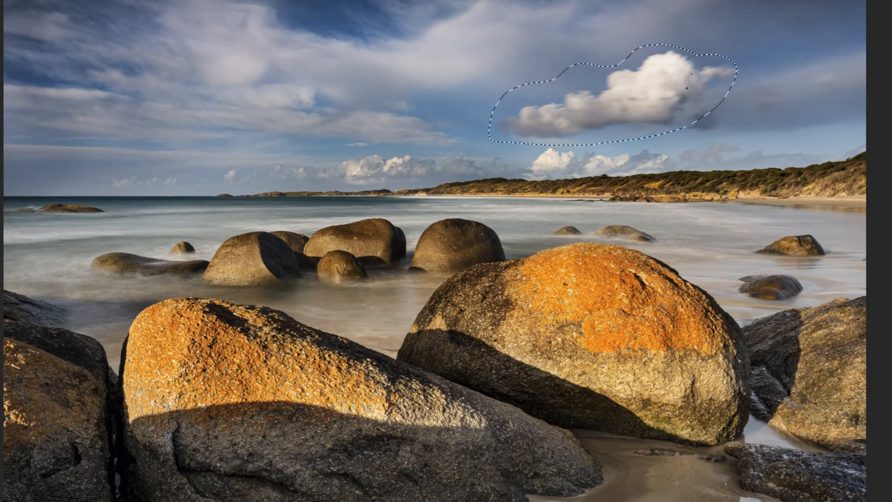
{"action": "mouse_move", "coordinate": [287, 120]}
{"action": "left_mouse_down"}
{"action": "mouse_move", "coordinate": [185, 141]}
{"action": "mouse_move", "coordinate": [279, 203]}
{"action": "mouse_move", "coordinate": [373, 135]}
{"action": "mouse_move", "coordinate": [285, 103]}
{"action": "left_mouse_up"}
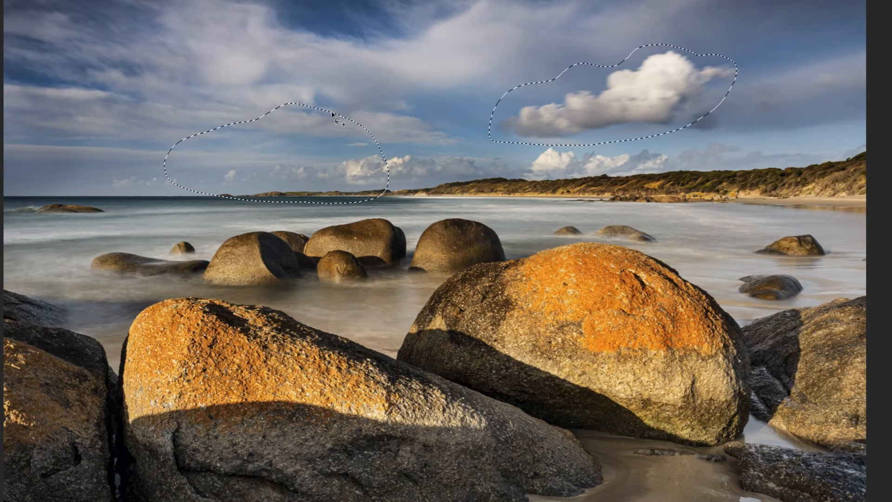
Reshape the edge of the horizon Lasso selection with freehand corrections, then deselect everything
{"action": "left_click_drag", "start_coordinate": [401, 178], "coordinate": [389, 180]}
{"action": "key", "text": "ctrl+d"}
{"action": "mouse_move", "coordinate": [338, 107]}
{"action": "left_mouse_down"}
{"action": "mouse_move", "coordinate": [411, 181]}
{"action": "mouse_move", "coordinate": [448, 145]}
{"action": "mouse_move", "coordinate": [420, 81]}
{"action": "mouse_move", "coordinate": [334, 80]}
{"action": "mouse_move", "coordinate": [335, 104]}
{"action": "left_mouse_up"}
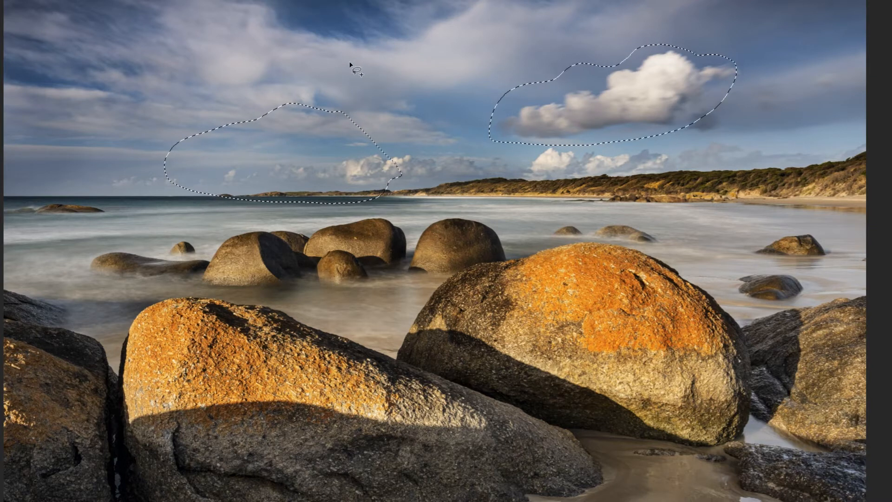
{"action": "key", "text": "ctrl+d"}
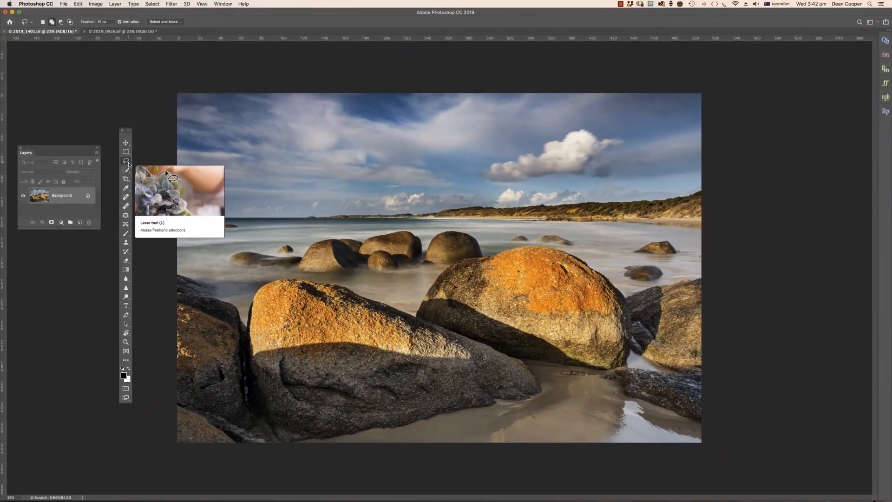
Draw a four-sided Polygonal Lasso selection over the clouds in the photo's upper-left sky, then deselect it
{"action": "left_click_drag", "start_coordinate": [129, 164], "coordinate": [150, 167]}
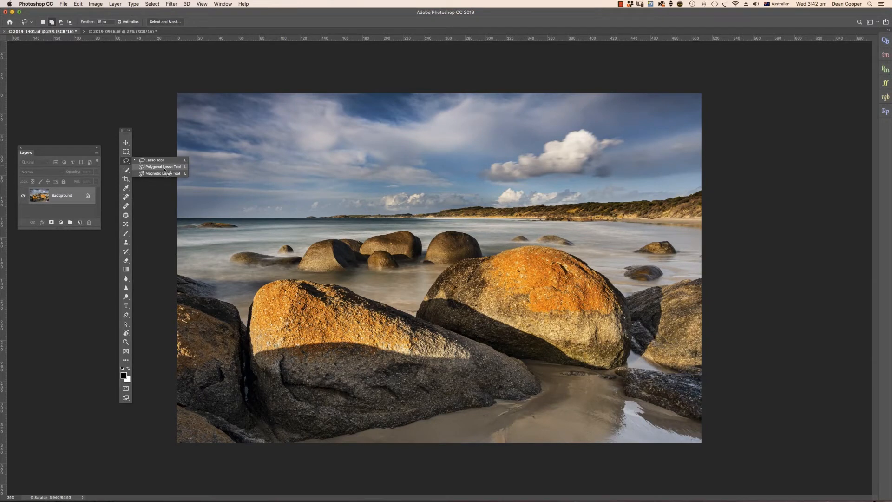
{"action": "left_click", "coordinate": [163, 167]}
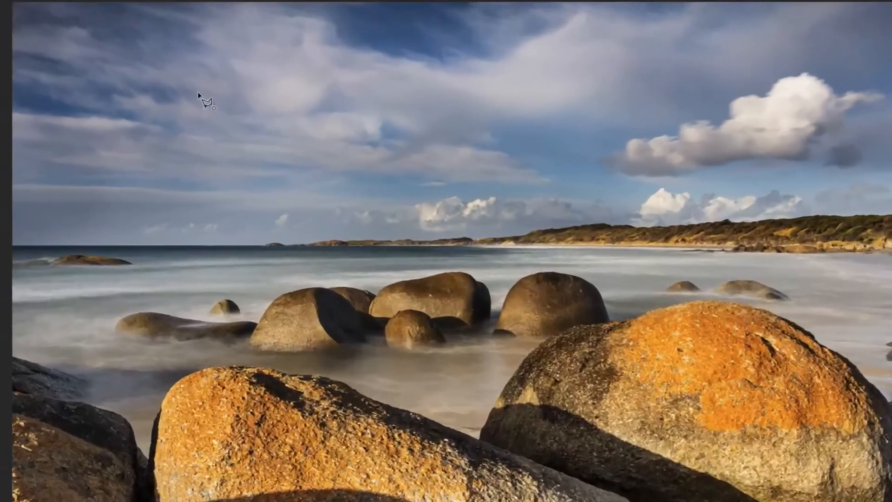
{"action": "left_click", "coordinate": [271, 138]}
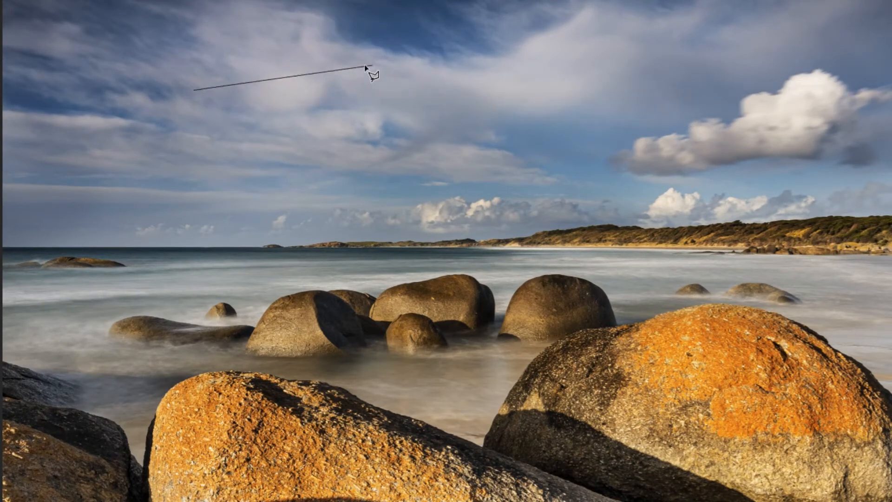
{"action": "left_click", "coordinate": [414, 83]}
{"action": "left_click", "coordinate": [437, 224]}
{"action": "left_click", "coordinate": [188, 220]}
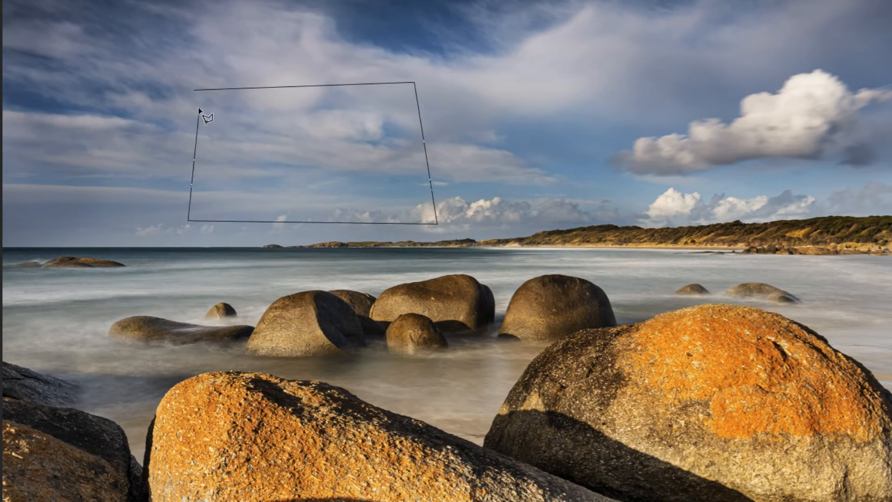
{"action": "left_click", "coordinate": [196, 91]}
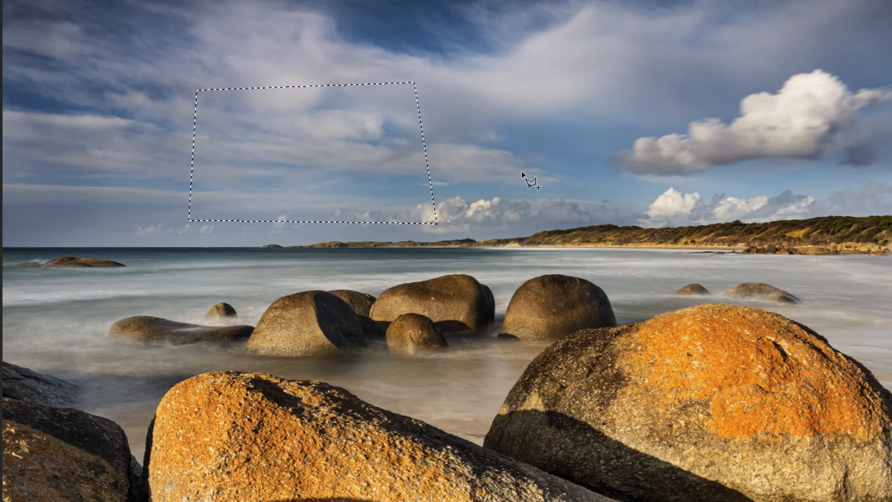
{"action": "key", "text": "ctrl+d"}
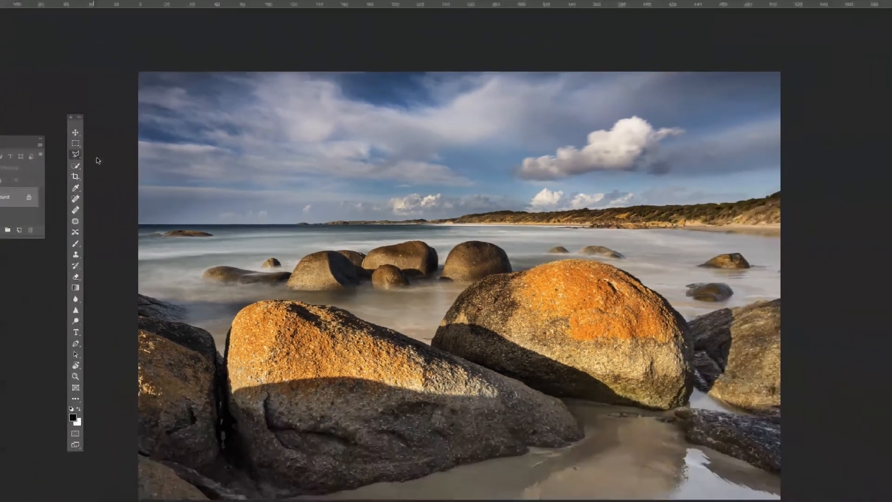
Trace the small isolated rock in the misty water with the Magnetic Lasso tool and close the selection
{"action": "right_click", "coordinate": [127, 161]}
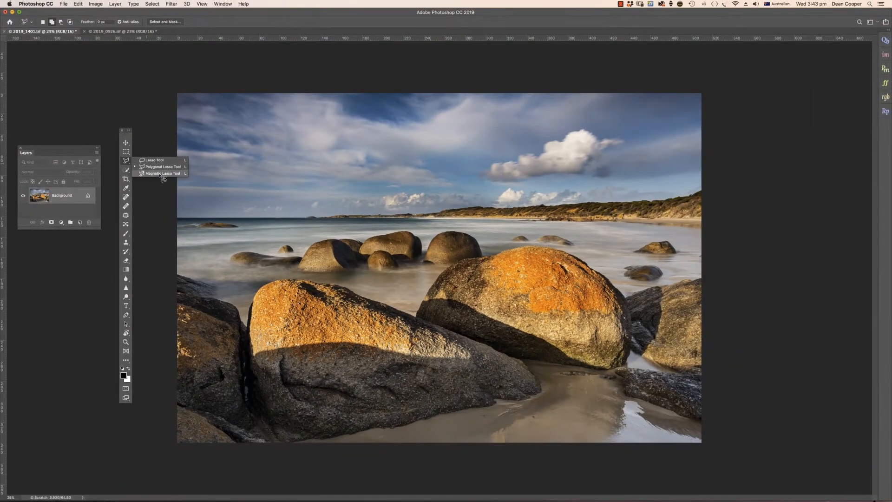
{"action": "left_click", "coordinate": [161, 173]}
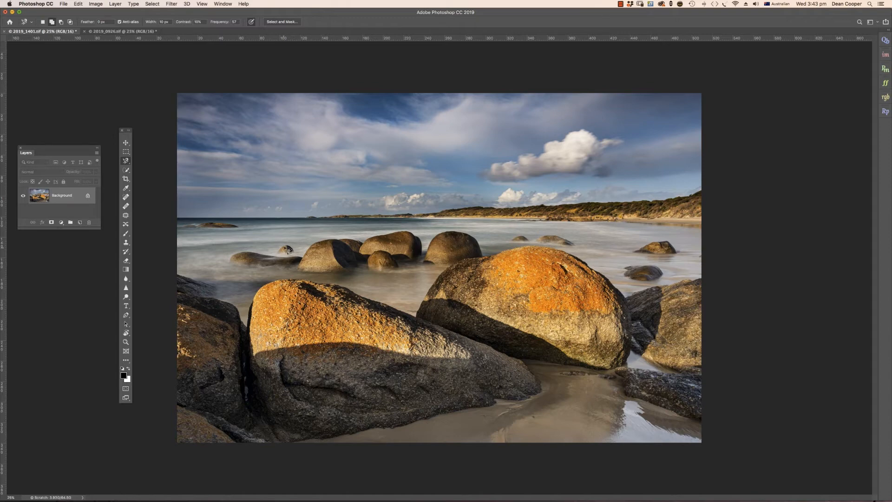
{"action": "key", "text": "super+plus"}
{"action": "key", "text": "super+plus"}
{"action": "key", "text": "super+plus"}
{"action": "key", "text": "super+plus"}
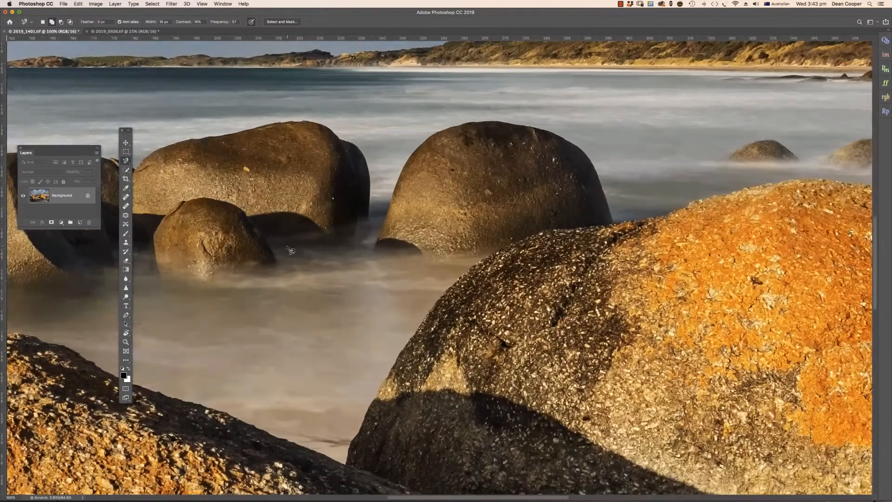
{"action": "left_click_drag", "start_coordinate": [233, 207], "coordinate": [772, 237]}
{"action": "key", "text": "super+r"}
{"action": "left_click_drag", "start_coordinate": [482, 221], "coordinate": [483, 165]}
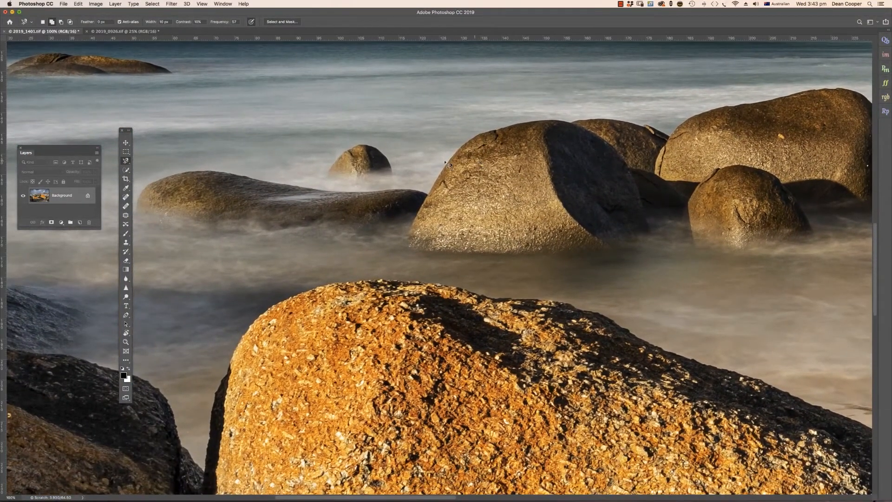
{"action": "left_click", "coordinate": [328, 173]}
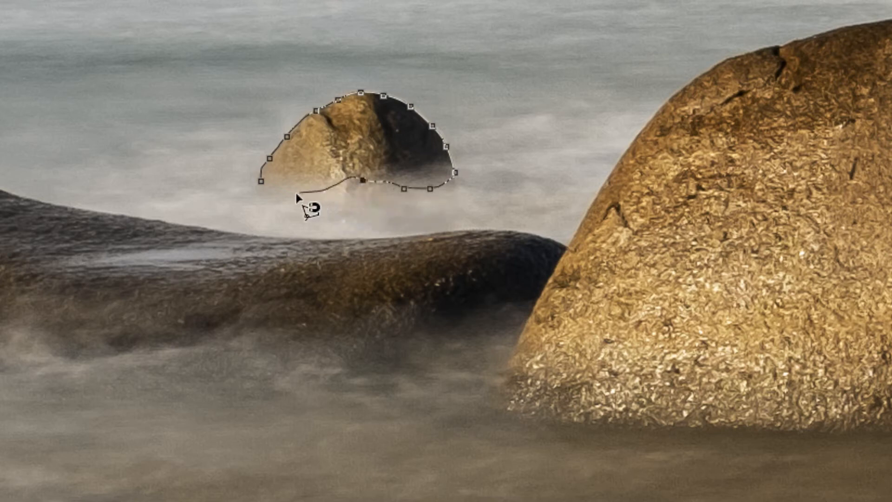
{"action": "left_click", "coordinate": [260, 181]}
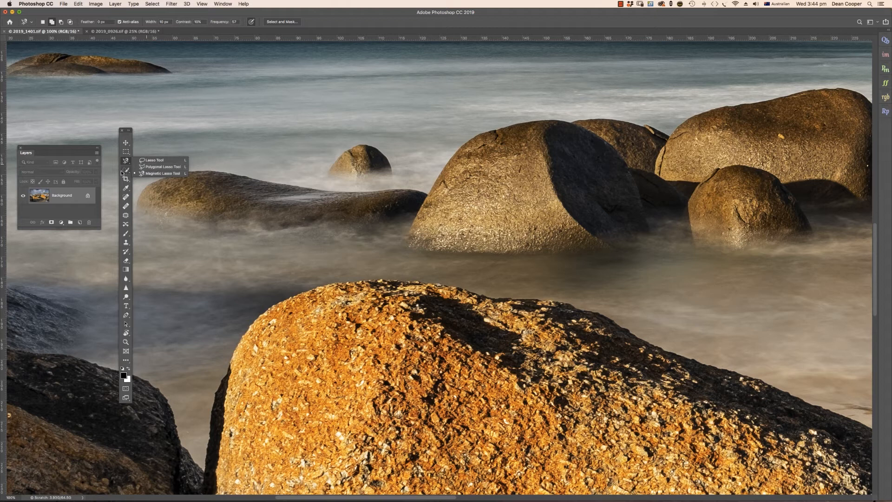
Set the Magic Wand's tolerance to 32 and select the pale left face of the small rock
{"action": "left_click", "coordinate": [126, 170]}
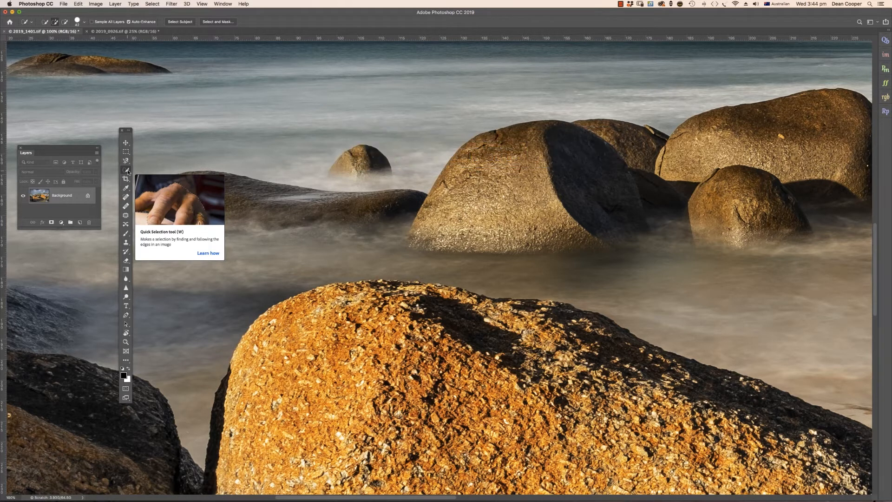
{"action": "left_click_drag", "start_coordinate": [146, 173], "coordinate": [149, 173]}
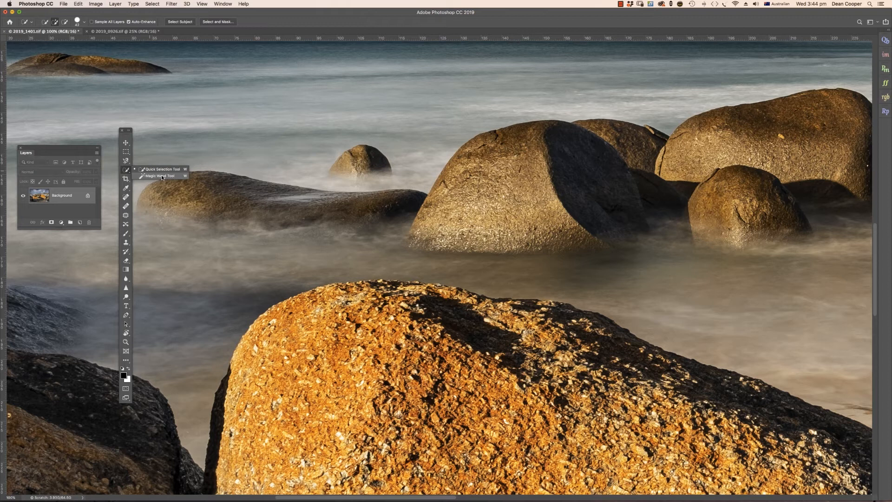
{"action": "left_click", "coordinate": [161, 175]}
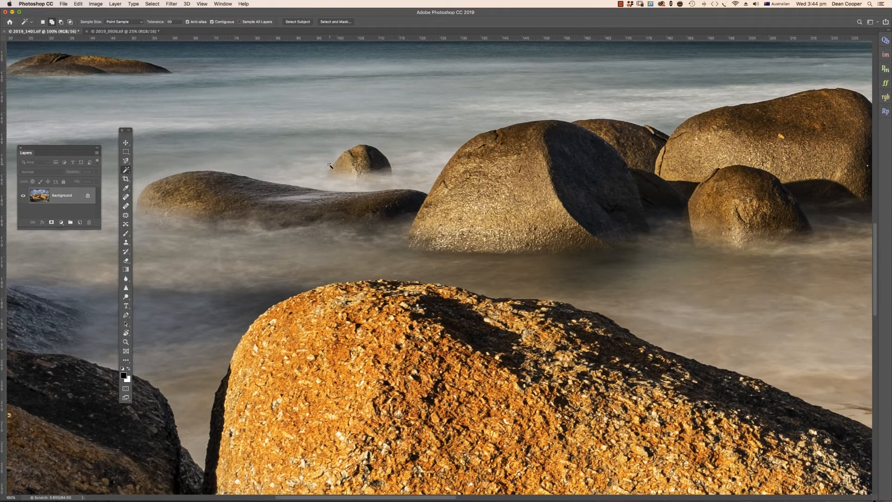
{"action": "key", "text": "super+plus"}
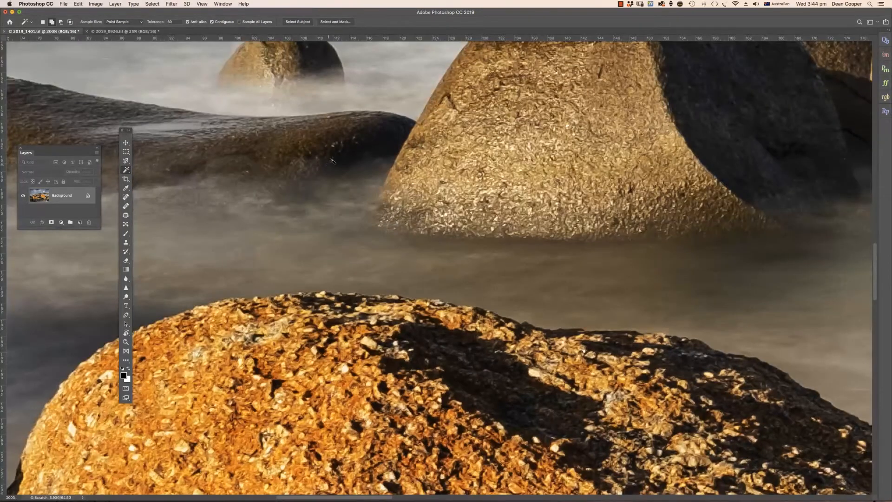
{"action": "left_click_drag", "start_coordinate": [340, 133], "coordinate": [348, 322]}
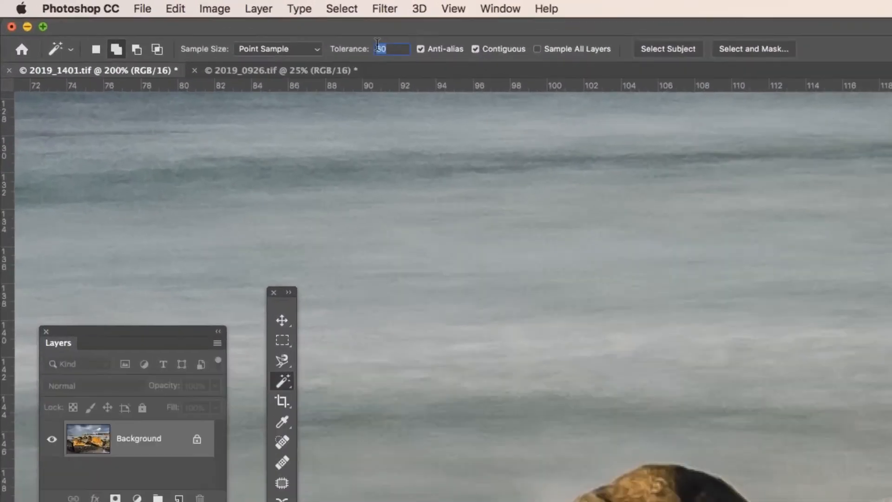
{"action": "type", "text": "32"}
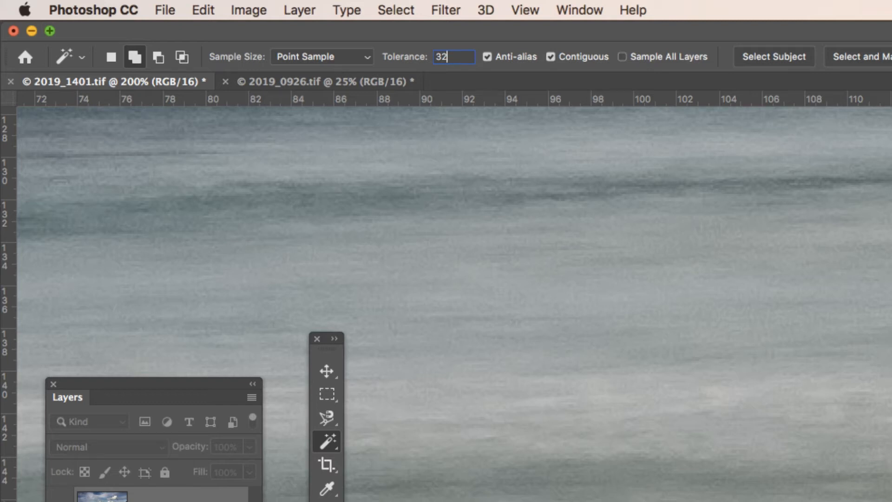
{"action": "left_click", "coordinate": [385, 368]}
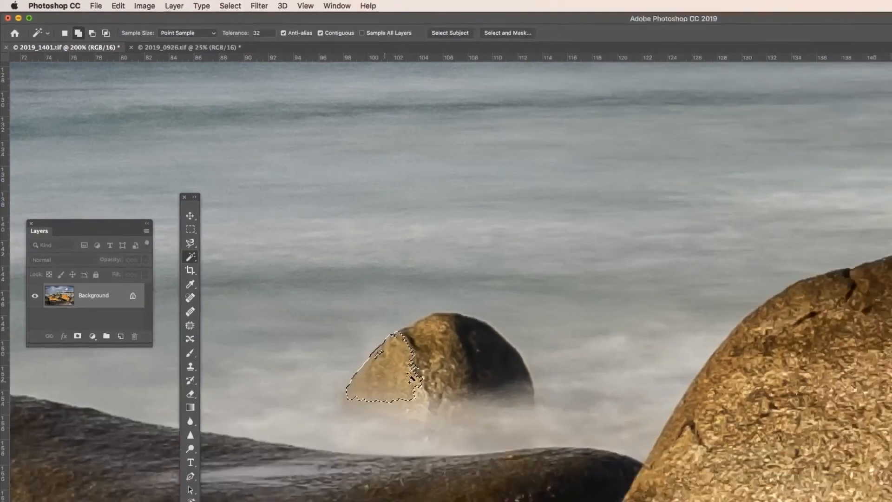
Add the small rock's middle, dark right side and lower edge to the selection with the Magic Wand
{"action": "left_click", "coordinate": [282, 230]}
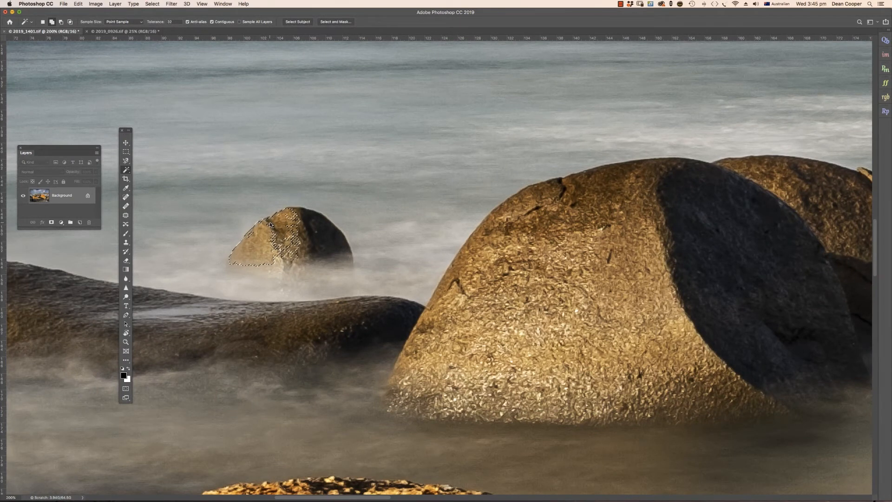
{"action": "left_click", "coordinate": [304, 225]}
{"action": "left_click", "coordinate": [307, 249]}
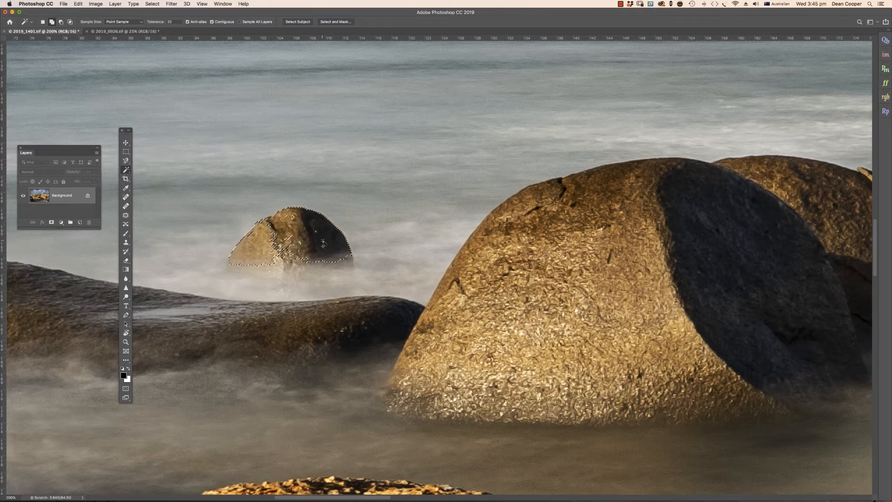
{"action": "left_click", "coordinate": [341, 261]}
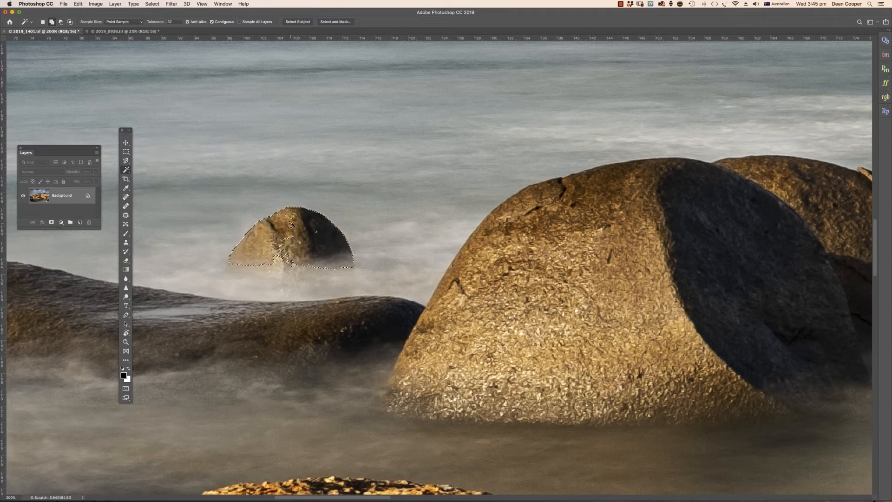
{"action": "left_click", "coordinate": [281, 259]}
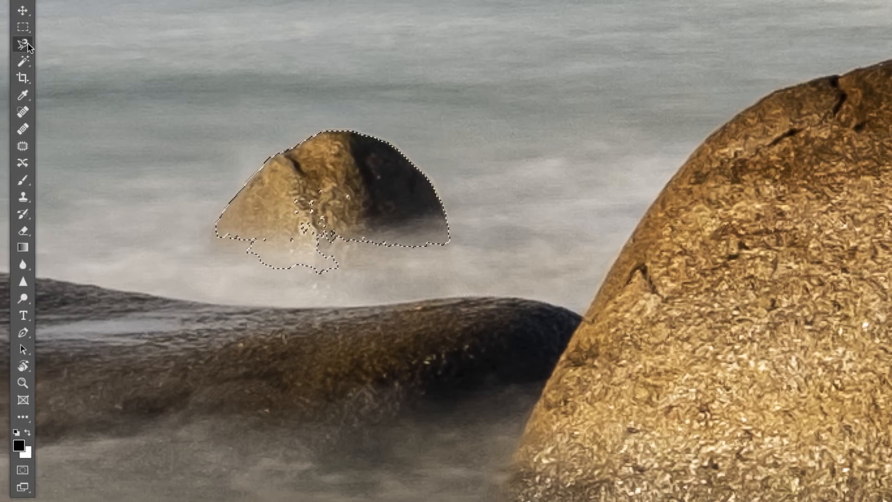
Use the freehand Lasso to add the unselected specks inside the small rock to the selection
{"action": "right_click", "coordinate": [27, 43]}
{"action": "left_click", "coordinate": [80, 43]}
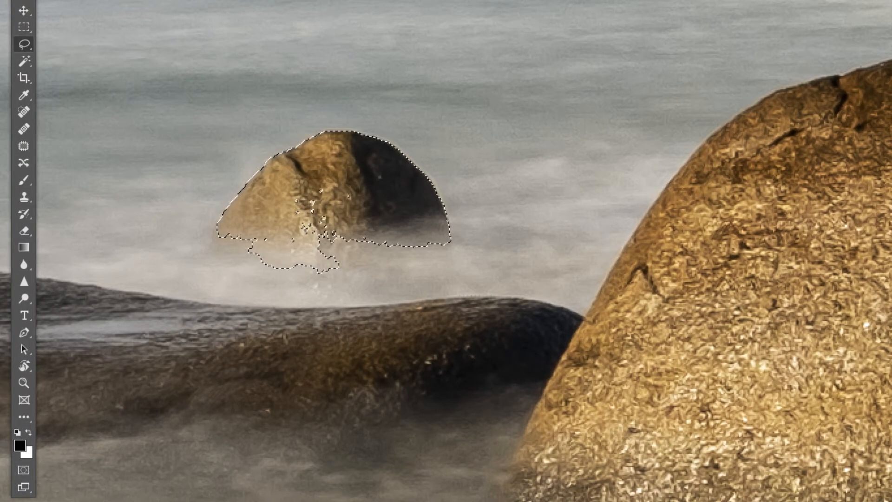
{"action": "mouse_move", "coordinate": [314, 183]}
{"action": "left_mouse_down"}
{"action": "mouse_move", "coordinate": [274, 209]}
{"action": "mouse_move", "coordinate": [283, 246]}
{"action": "mouse_move", "coordinate": [347, 231]}
{"action": "mouse_move", "coordinate": [365, 214]}
{"action": "mouse_move", "coordinate": [356, 190]}
{"action": "mouse_move", "coordinate": [324, 182]}
{"action": "left_mouse_up"}
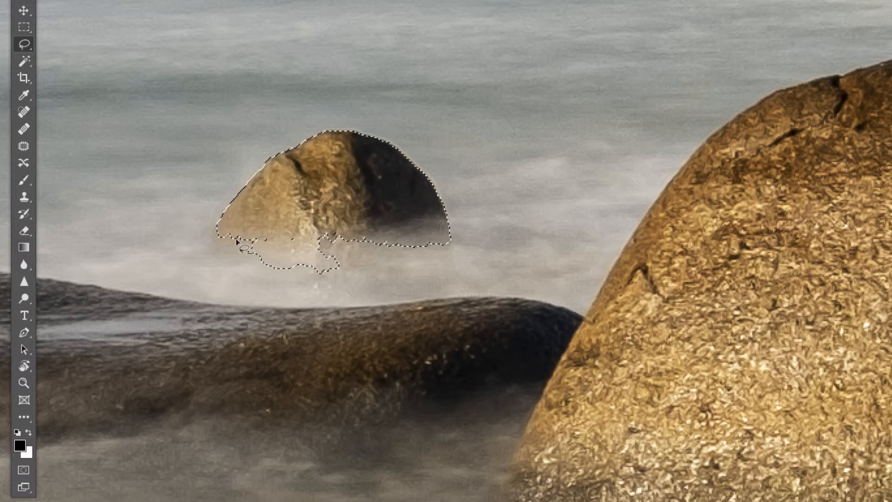
Try to trim the selected water spill beneath the small rock's base with the feathered Lasso
{"action": "left_click_drag", "start_coordinate": [228, 235], "coordinate": [338, 239]}
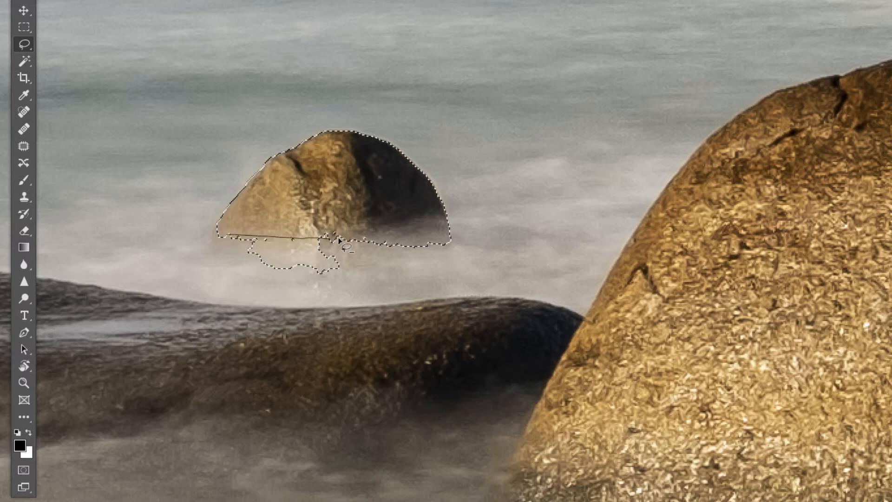
{"action": "mouse_move", "coordinate": [349, 268]}
{"action": "left_mouse_down"}
{"action": "mouse_move", "coordinate": [328, 280]}
{"action": "mouse_move", "coordinate": [287, 279]}
{"action": "left_mouse_up"}
{"action": "left_click_drag", "start_coordinate": [230, 236], "coordinate": [229, 235]}
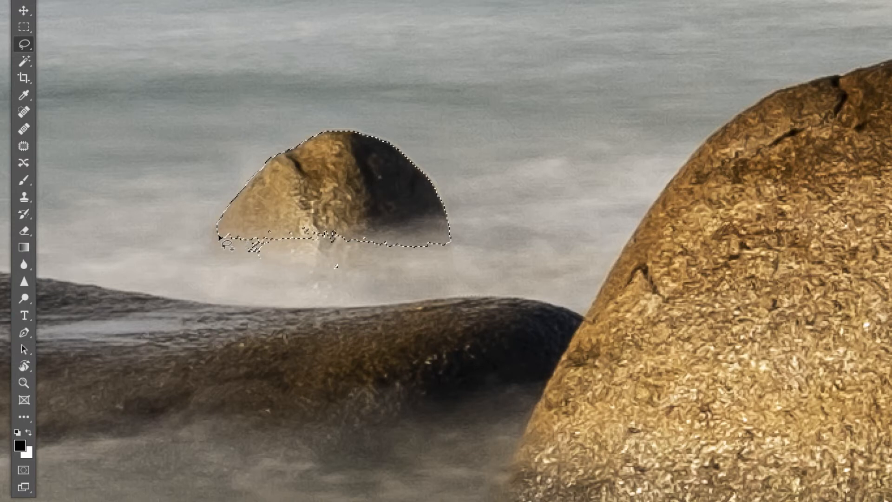
{"action": "mouse_move", "coordinate": [294, 245]}
{"action": "left_mouse_down"}
{"action": "mouse_move", "coordinate": [441, 250]}
{"action": "mouse_move", "coordinate": [450, 243]}
{"action": "left_mouse_up"}
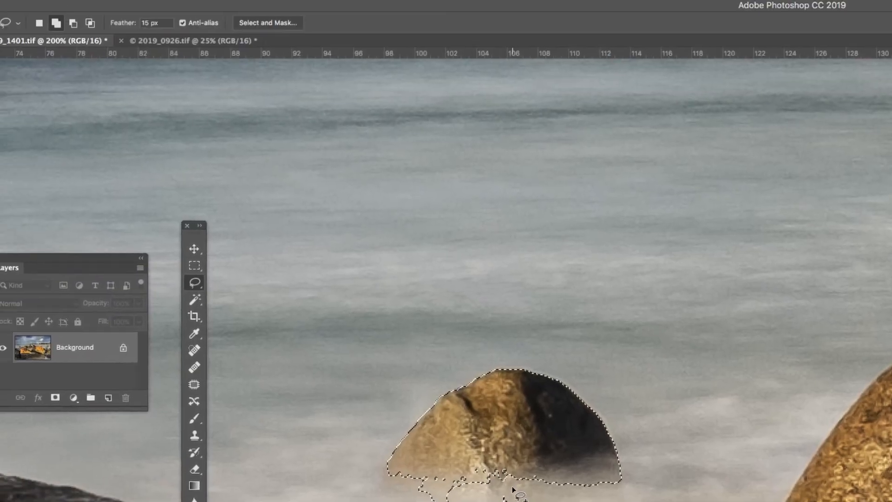
Set the Lasso feather to 0 px and subtract the water spill beneath the small rock from the selection
{"action": "left_click", "coordinate": [166, 22]}
{"action": "left_click_drag", "start_coordinate": [165, 23], "coordinate": [133, 24]}
{"action": "type", "text": "0"}
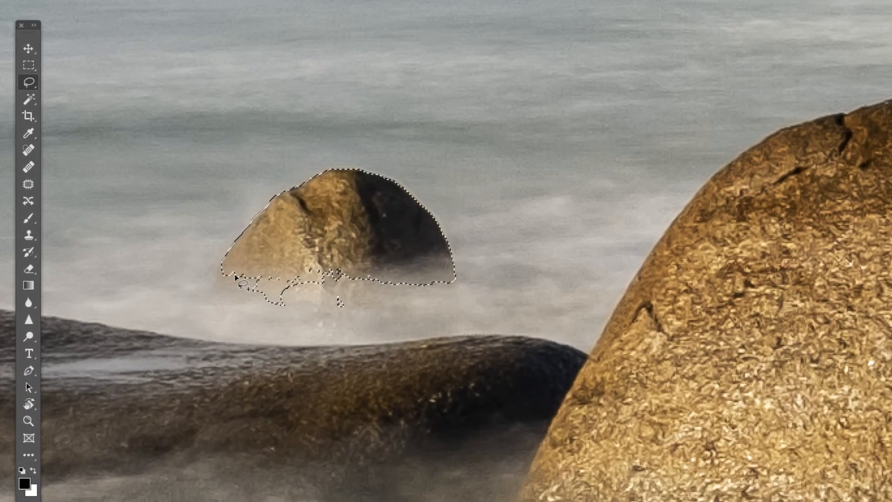
{"action": "mouse_move", "coordinate": [236, 277]}
{"action": "left_mouse_down"}
{"action": "mouse_move", "coordinate": [328, 276]}
{"action": "mouse_move", "coordinate": [355, 289]}
{"action": "mouse_move", "coordinate": [358, 311]}
{"action": "mouse_move", "coordinate": [307, 327]}
{"action": "mouse_move", "coordinate": [263, 313]}
{"action": "mouse_move", "coordinate": [235, 277]}
{"action": "left_mouse_up"}
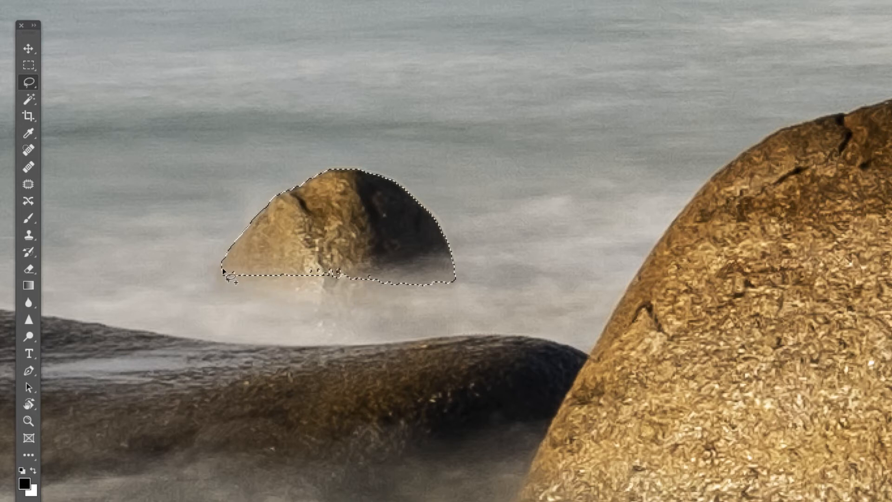
Add the small rock's misty base and its remaining interior gaps with the Lasso, then deselect everything
{"action": "mouse_move", "coordinate": [224, 274]}
{"action": "left_mouse_down"}
{"action": "mouse_move", "coordinate": [249, 288]}
{"action": "mouse_move", "coordinate": [384, 302]}
{"action": "mouse_move", "coordinate": [440, 298]}
{"action": "mouse_move", "coordinate": [455, 281]}
{"action": "left_mouse_up"}
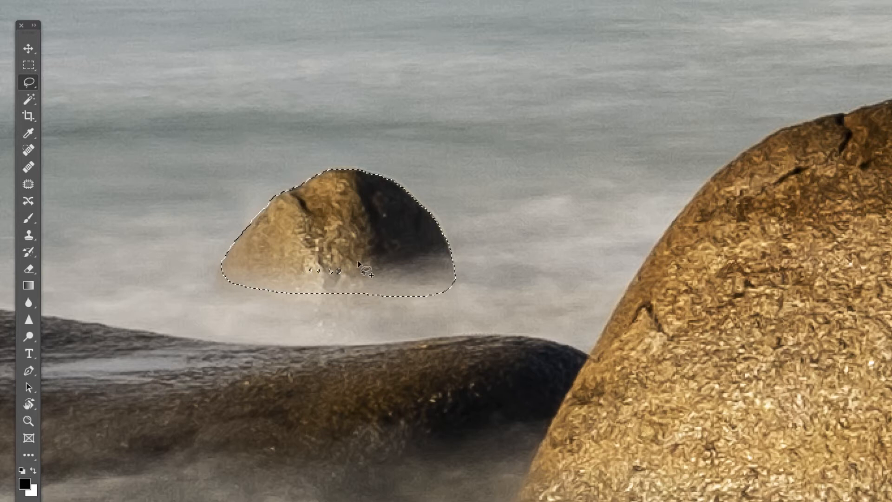
{"action": "mouse_move", "coordinate": [353, 258]}
{"action": "left_mouse_down"}
{"action": "mouse_move", "coordinate": [303, 256]}
{"action": "mouse_move", "coordinate": [296, 266]}
{"action": "mouse_move", "coordinate": [304, 277]}
{"action": "mouse_move", "coordinate": [336, 282]}
{"action": "mouse_move", "coordinate": [353, 258]}
{"action": "left_mouse_up"}
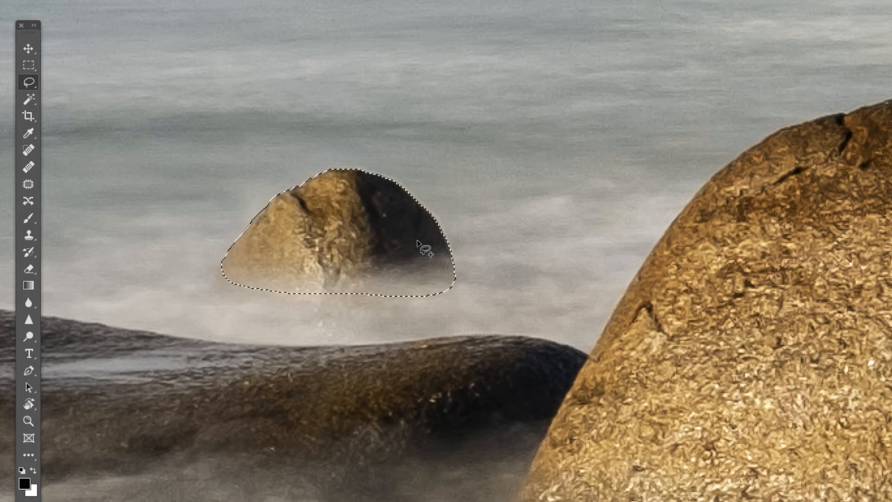
{"action": "key", "text": "ctrl+d"}
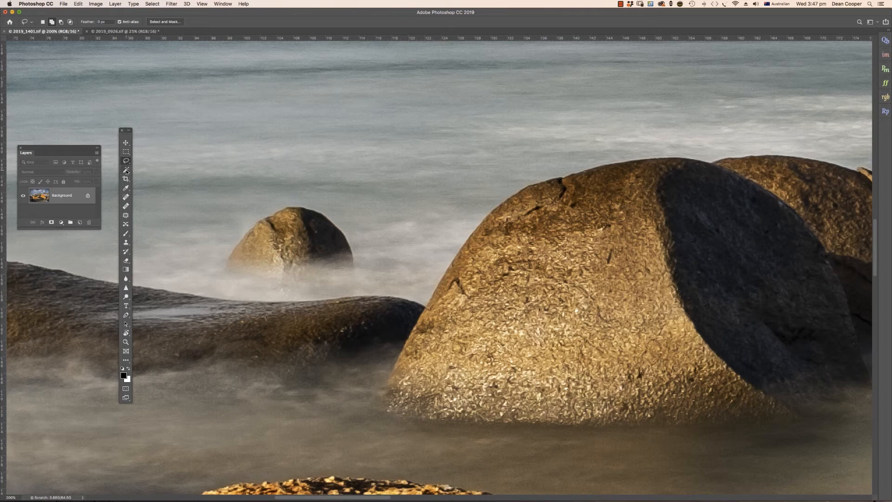
Select the small rock in the water with the Quick Selection tool, using a brush of about 18 px
{"action": "left_click", "coordinate": [126, 170]}
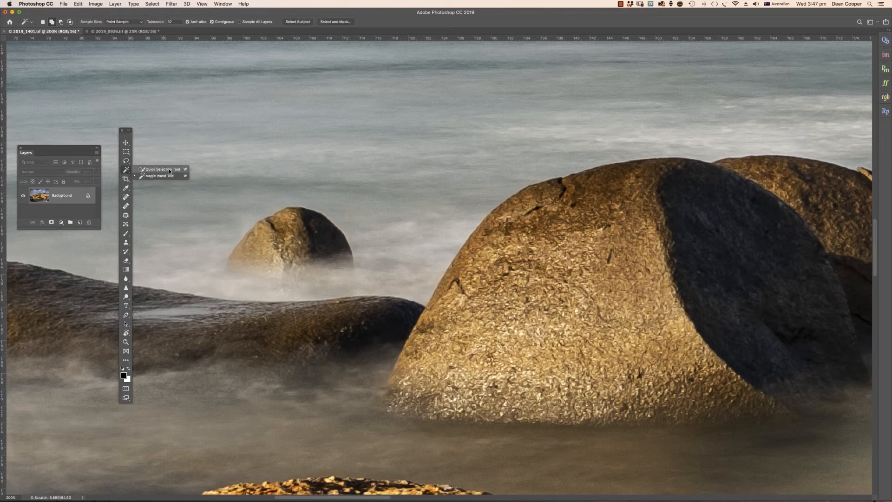
{"action": "left_click", "coordinate": [169, 170]}
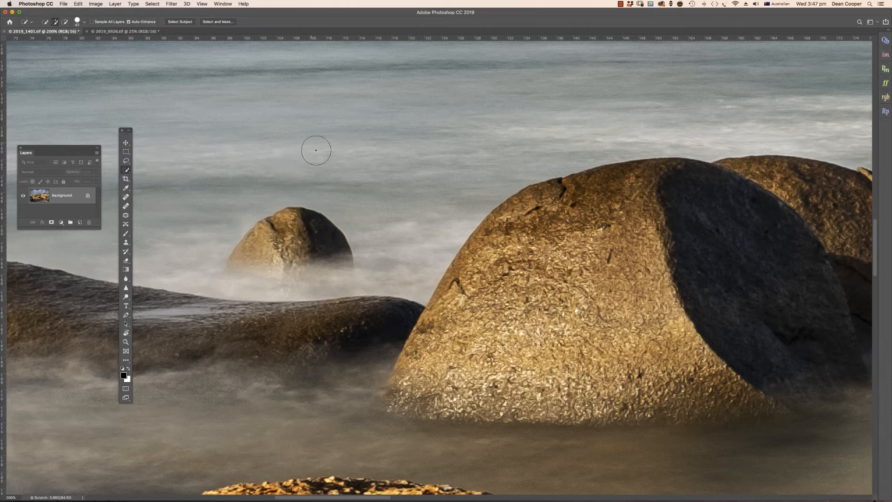
{"action": "left_click_drag", "start_coordinate": [316, 149], "coordinate": [310, 151]}
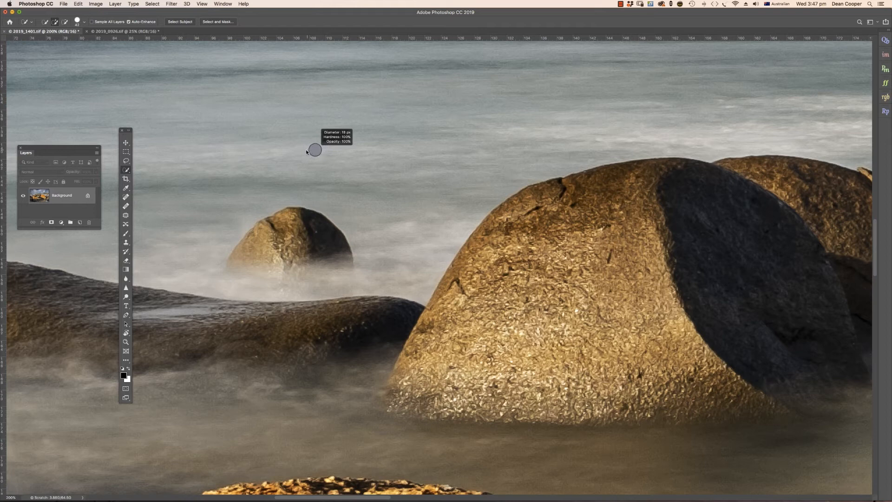
{"action": "left_click_drag", "start_coordinate": [305, 150], "coordinate": [305, 150]}
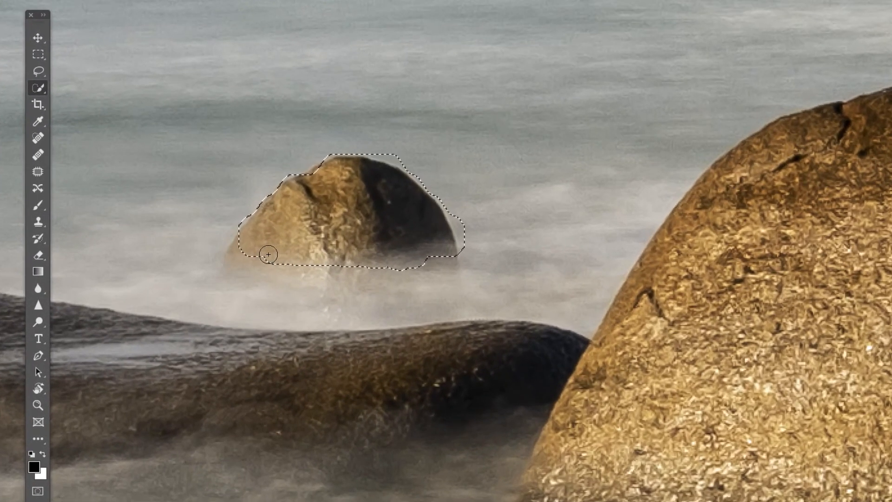
{"action": "left_click_drag", "start_coordinate": [244, 253], "coordinate": [242, 255]}
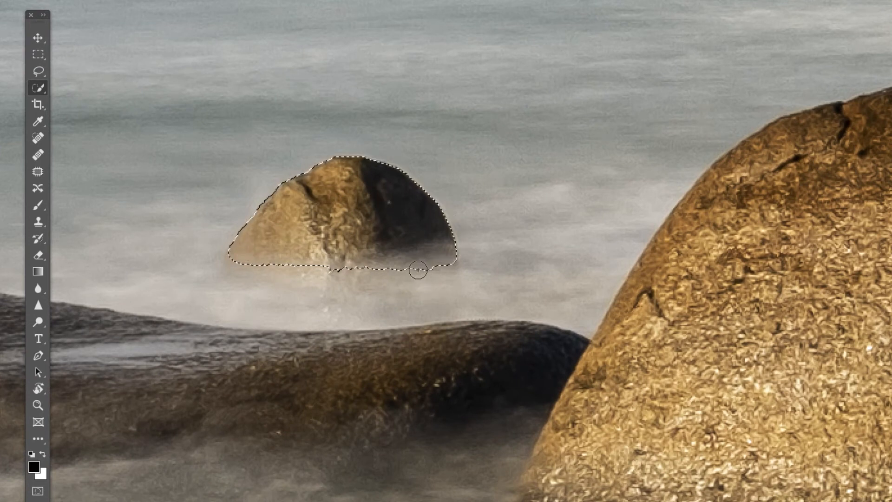
Refine the selection along the small rock's misty base by adding missed edges and subtracting the water spill, and deselect everything
{"action": "mouse_move", "coordinate": [417, 271]}
{"action": "left_mouse_down"}
{"action": "mouse_move", "coordinate": [239, 262]}
{"action": "mouse_move", "coordinate": [297, 266]}
{"action": "left_mouse_up"}
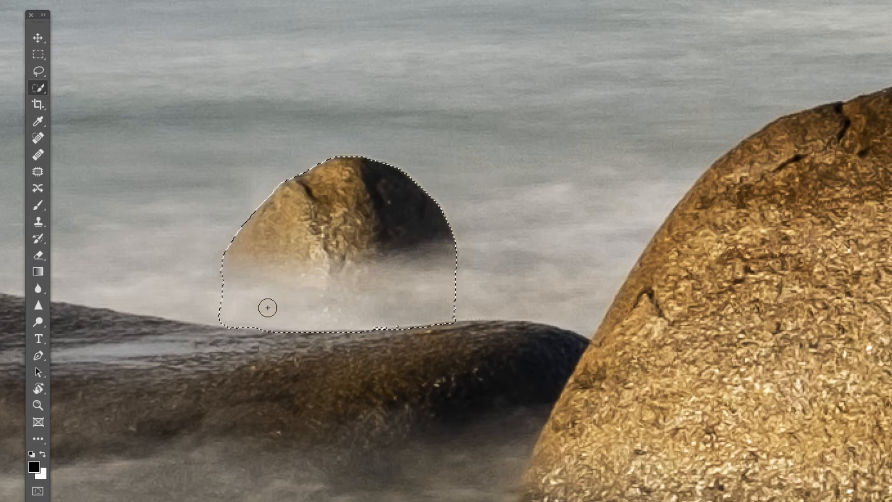
{"action": "mouse_move", "coordinate": [215, 292]}
{"action": "left_mouse_down"}
{"action": "mouse_move", "coordinate": [453, 325]}
{"action": "mouse_move", "coordinate": [226, 321]}
{"action": "mouse_move", "coordinate": [232, 332]}
{"action": "mouse_move", "coordinate": [320, 340]}
{"action": "left_mouse_up"}
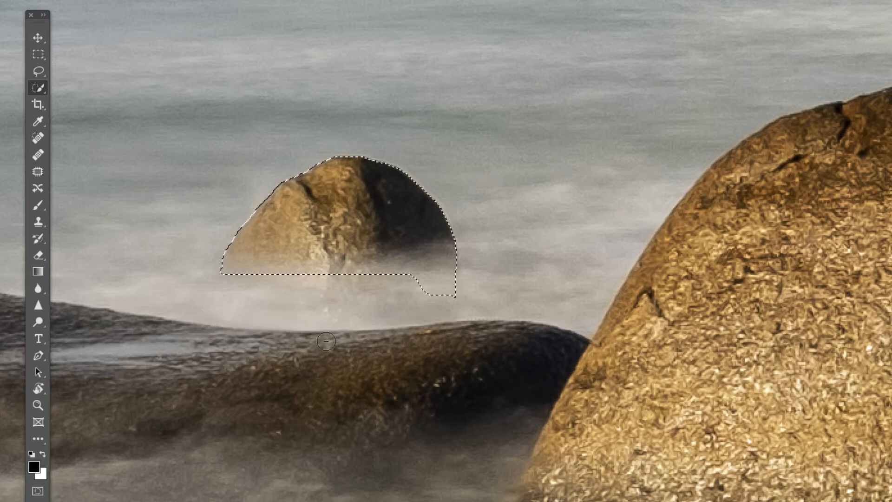
{"action": "mouse_move", "coordinate": [402, 329]}
{"action": "left_mouse_down"}
{"action": "mouse_move", "coordinate": [416, 298]}
{"action": "mouse_move", "coordinate": [455, 291]}
{"action": "mouse_move", "coordinate": [493, 267]}
{"action": "left_mouse_up"}
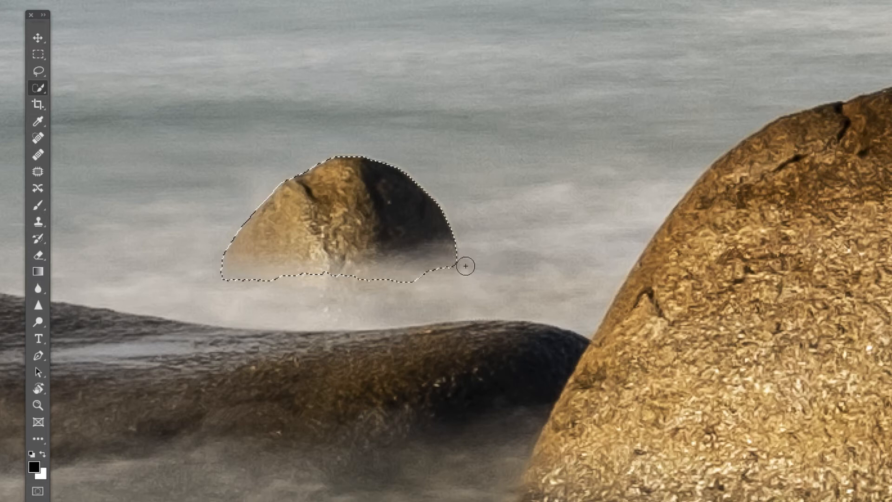
{"action": "left_click", "coordinate": [446, 269]}
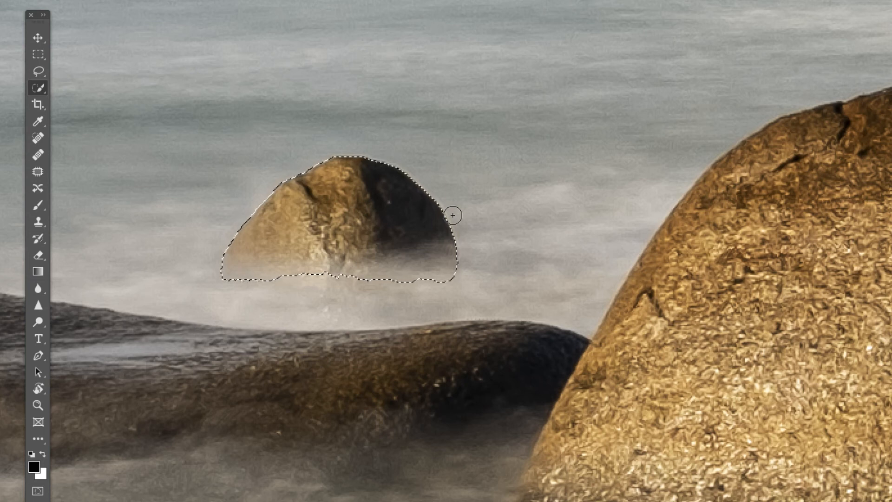
{"action": "key", "text": "ctrl+d"}
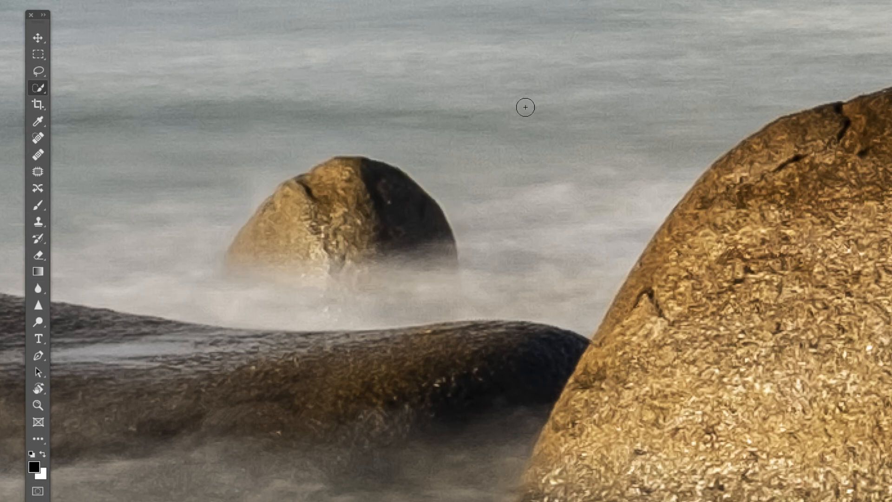
Enlarge the Quick Selection brush over the sky to about 300 px, consulting the brush size and hardness settings
{"action": "key", "text": "ctrl+0"}
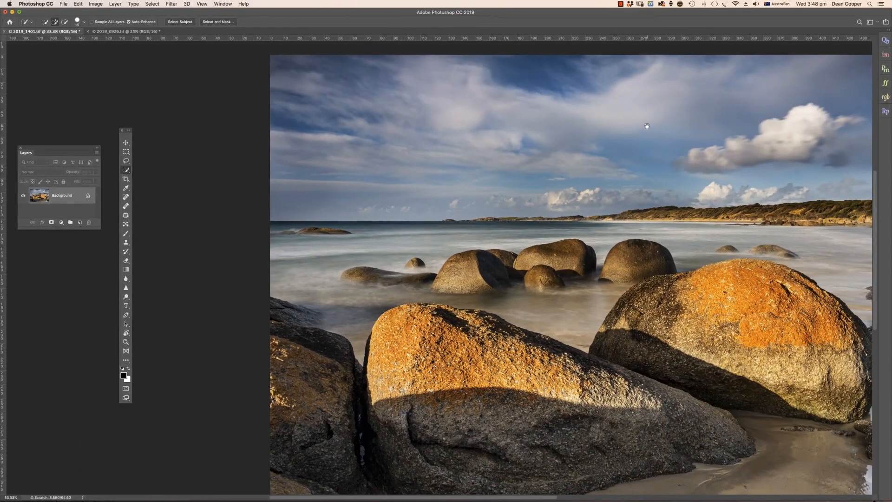
{"action": "left_click_drag", "start_coordinate": [647, 126], "coordinate": [518, 141]}
{"action": "key", "text": "ctrl+r"}
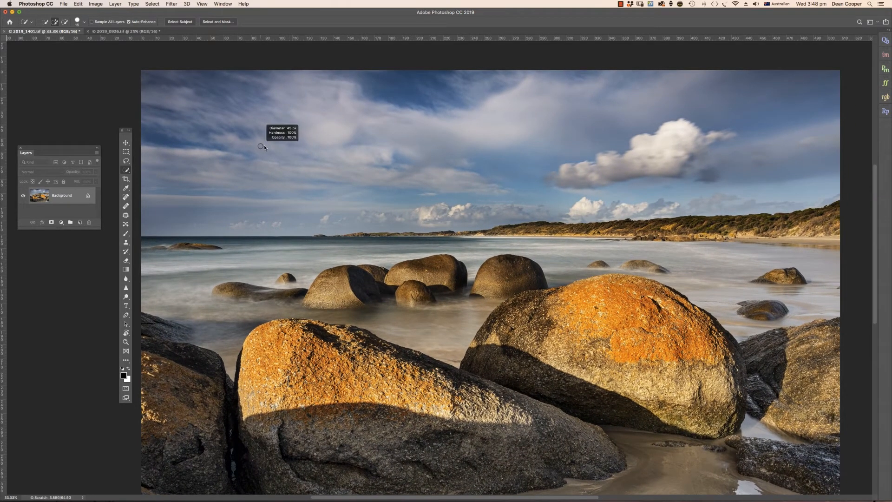
{"action": "left_click_drag", "start_coordinate": [275, 146], "coordinate": [271, 149]}
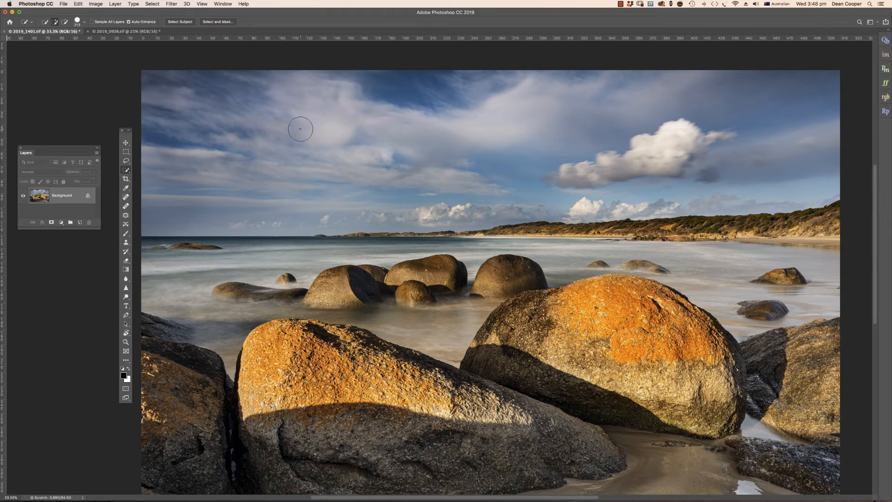
{"action": "left_click", "coordinate": [85, 24]}
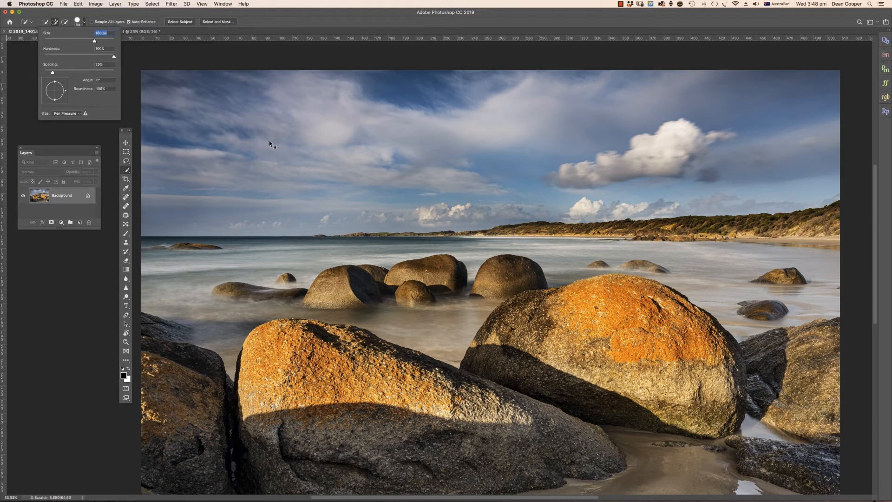
{"action": "key", "text": "ctrl+alt"}
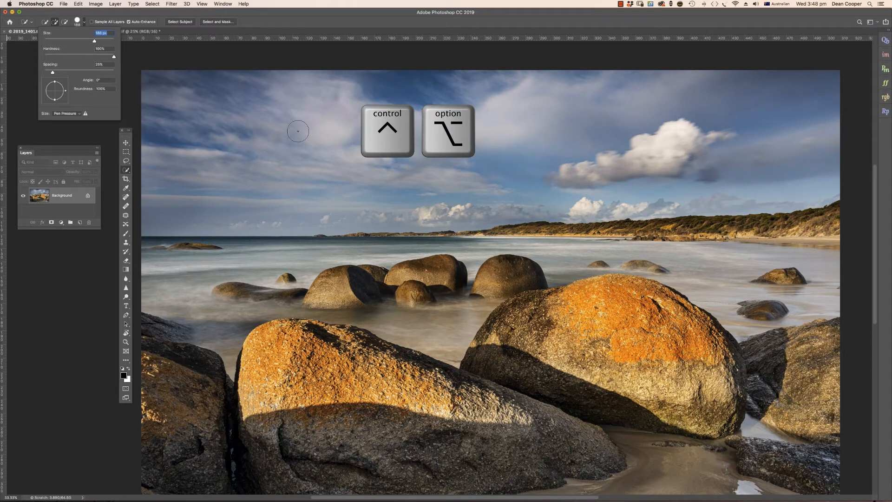
{"action": "mouse_move", "coordinate": [295, 132]}
{"action": "left_mouse_down"}
{"action": "mouse_move", "coordinate": [330, 133]}
{"action": "mouse_move", "coordinate": [286, 133]}
{"action": "mouse_move", "coordinate": [319, 138]}
{"action": "mouse_move", "coordinate": [303, 138]}
{"action": "left_mouse_up"}
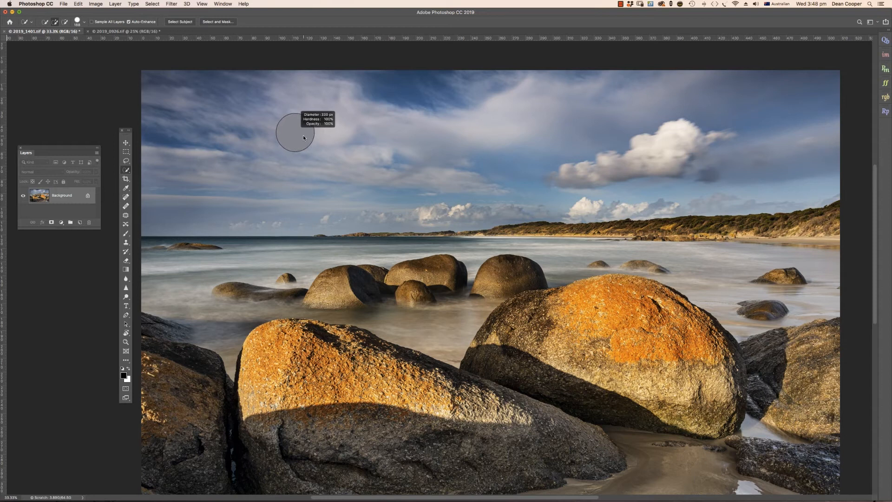
{"action": "left_click_drag", "start_coordinate": [303, 137], "coordinate": [302, 135]}
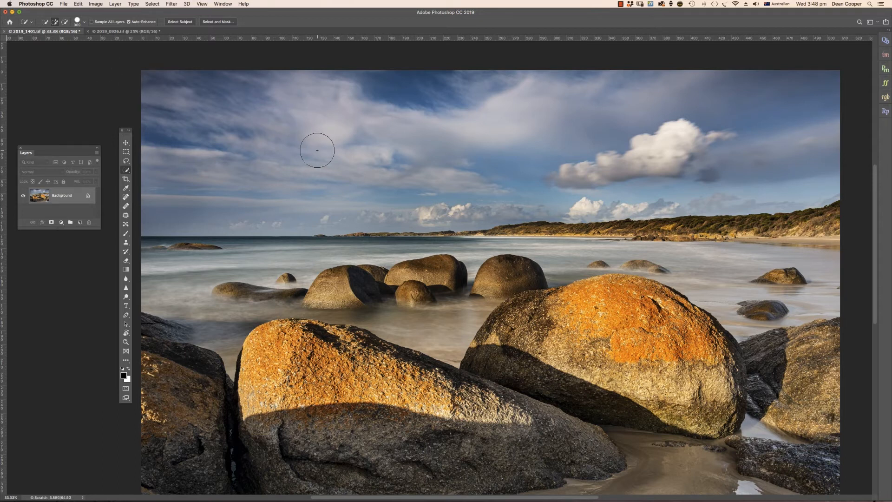
Step the Quick Selection brush size up and down, ending at 250 px
{"action": "key", "text": "bracketleft"}
{"action": "key", "text": "bracketleft"}
{"action": "key", "text": "bracketleft"}
{"action": "key", "text": "bracketright"}
{"action": "key", "text": "bracketright"}
{"action": "key", "text": "bracketright"}
{"action": "key", "text": "bracketright"}
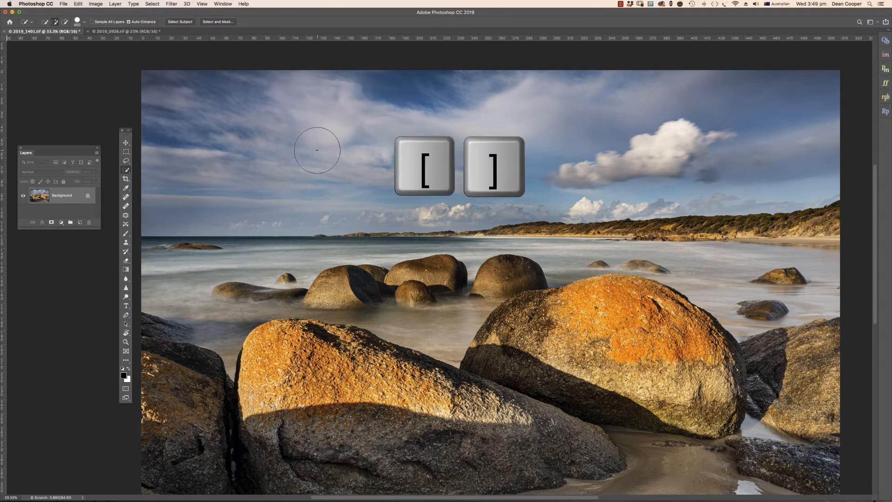
{"action": "key", "text": "bracketleft"}
{"action": "key", "text": "bracketleft"}
{"action": "key", "text": "bracketleft"}
{"action": "key", "text": "bracketleft"}
{"action": "key", "text": "bracketleft"}
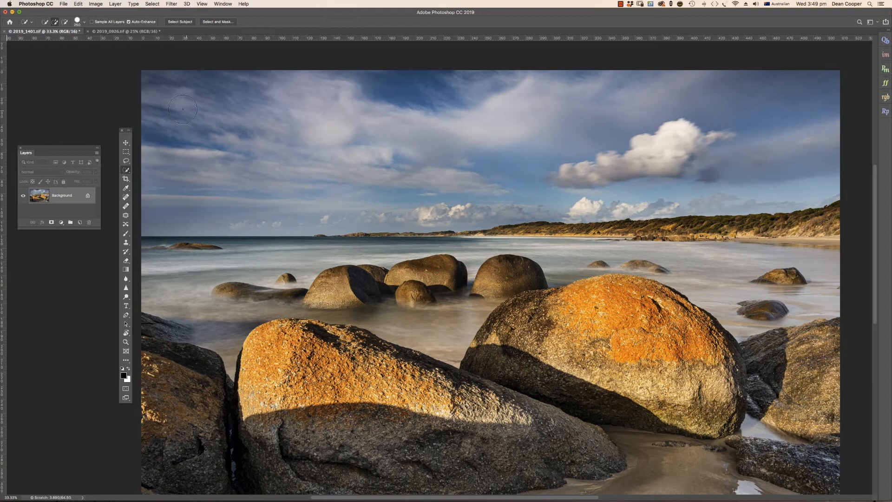
Select the whole sky with the Quick Selection tool and copy it to a new layer, checking it with the background hidden
{"action": "mouse_move", "coordinate": [186, 106]}
{"action": "left_mouse_down"}
{"action": "mouse_move", "coordinate": [247, 136]}
{"action": "mouse_move", "coordinate": [543, 161]}
{"action": "left_mouse_up"}
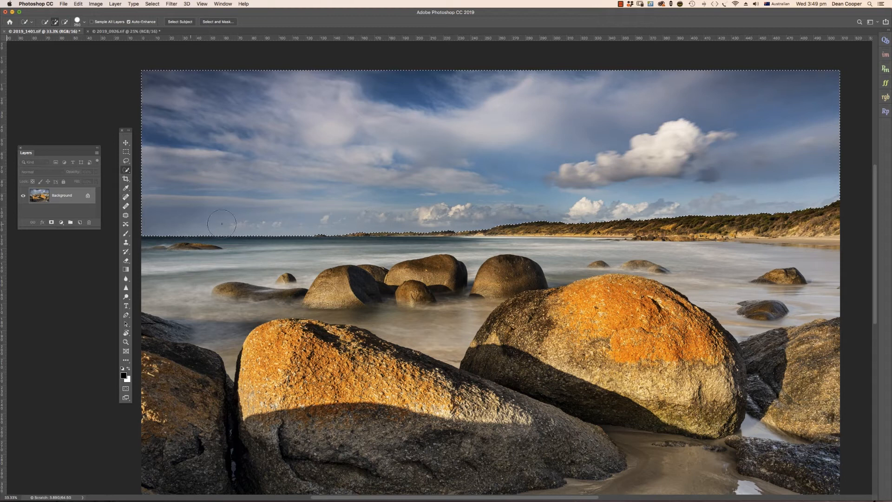
{"action": "key", "text": "super+j"}
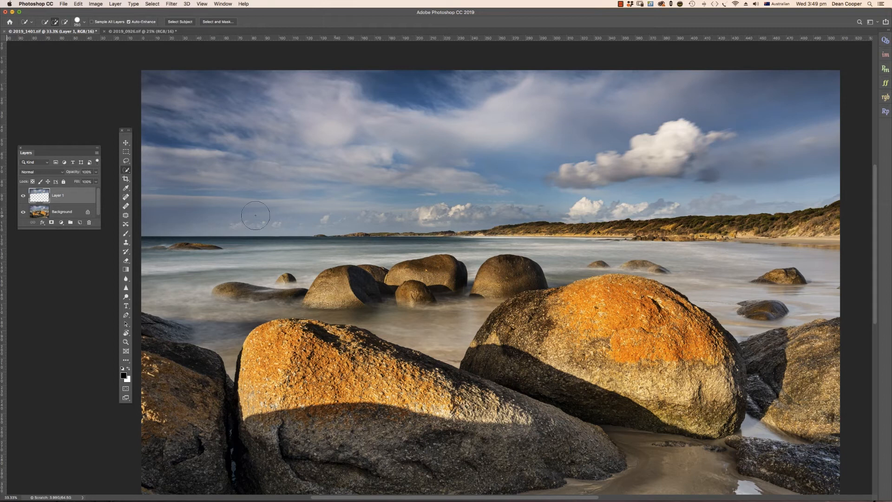
{"action": "left_click", "coordinate": [23, 213]}
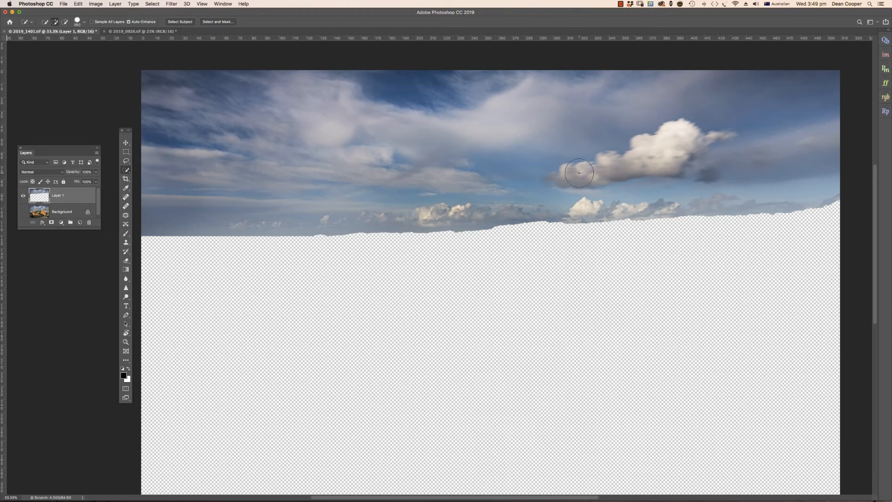
{"action": "left_click", "coordinate": [23, 213]}
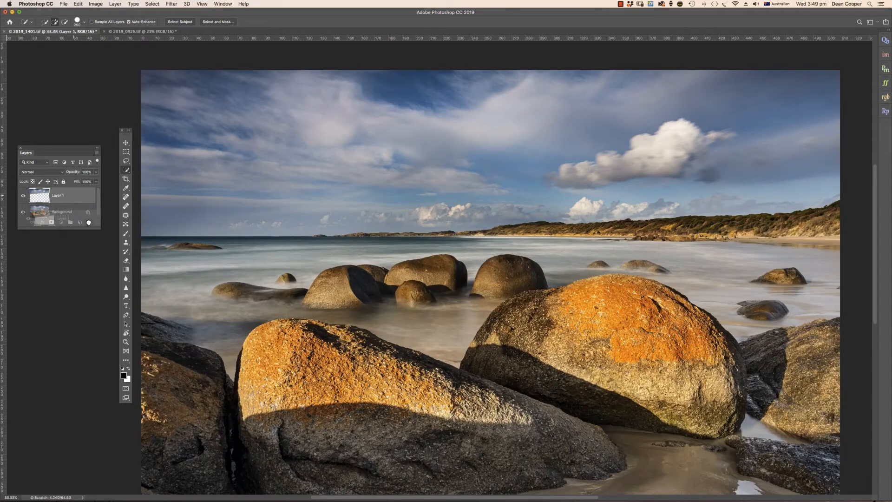
Remove the copied sky layer and reselect the whole sky on the Background layer with the Quick Selection tool
{"action": "key", "text": "super+e"}
{"action": "left_click_drag", "start_coordinate": [356, 142], "coordinate": [530, 172]}
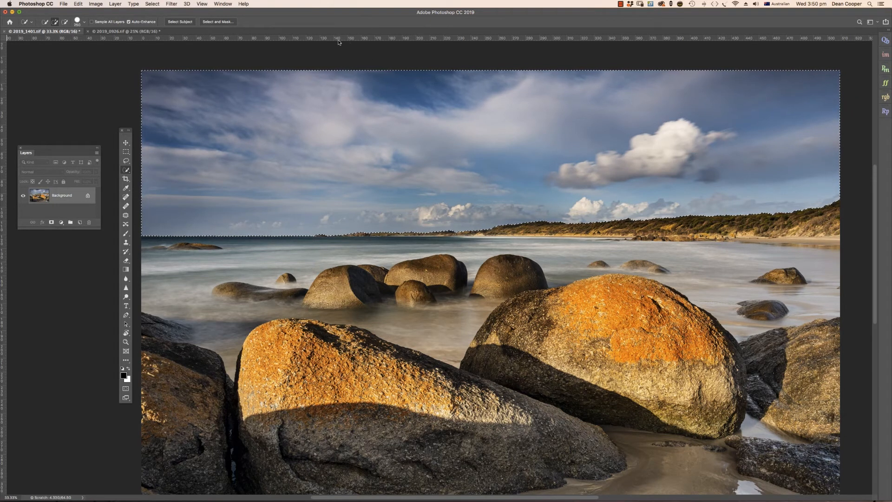
Open the sky selection in Select and Mask to examine its edge settings against the full image, and cancel
{"action": "left_click", "coordinate": [221, 23]}
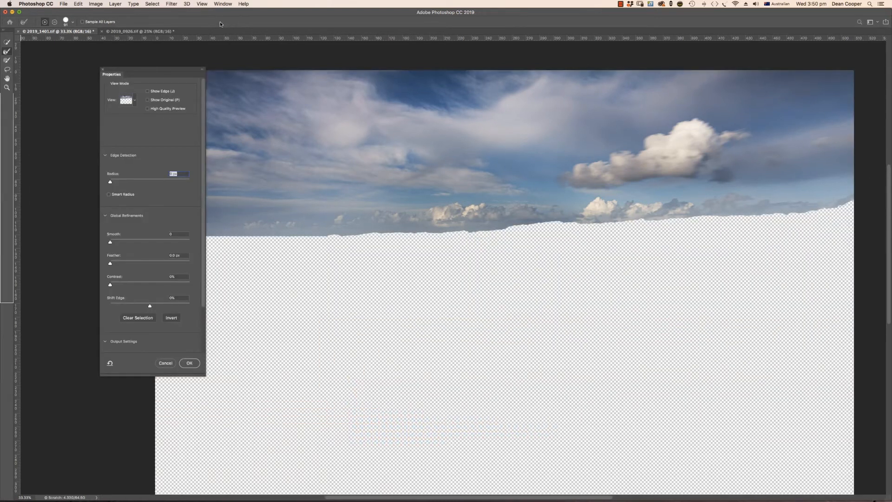
{"action": "left_click_drag", "start_coordinate": [153, 70], "coordinate": [86, 76]}
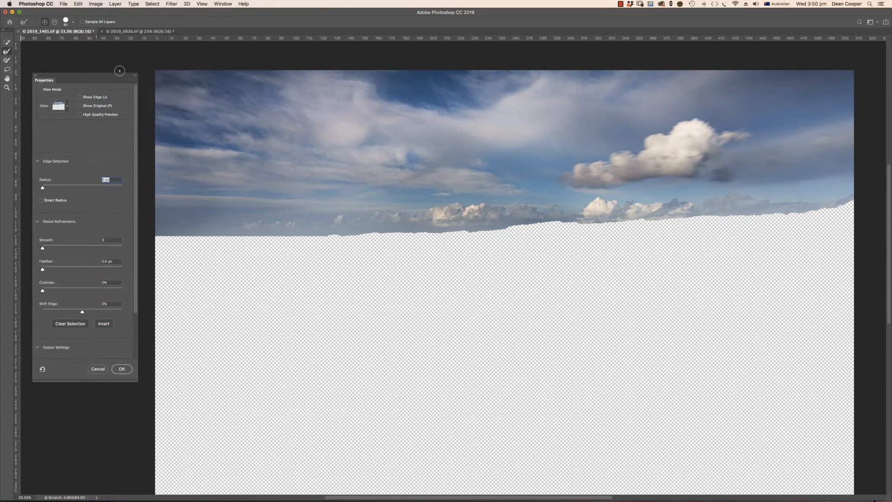
{"action": "key", "text": "super+minus"}
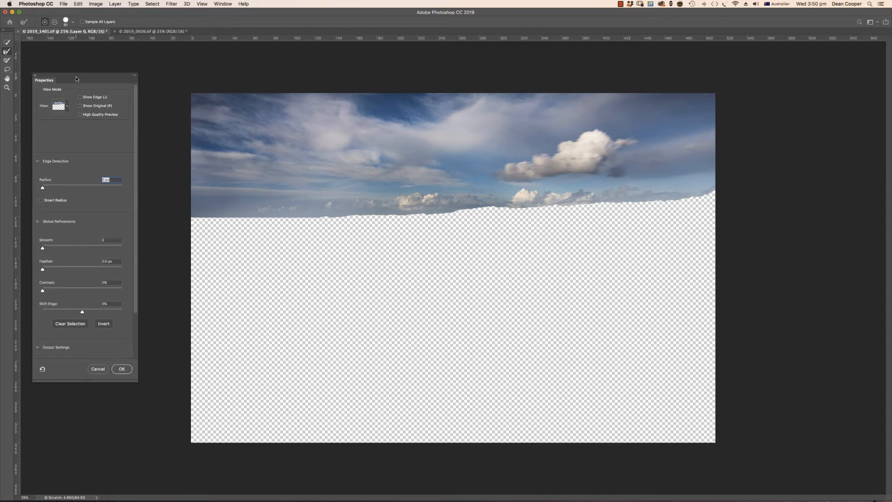
{"action": "left_click", "coordinate": [97, 368]}
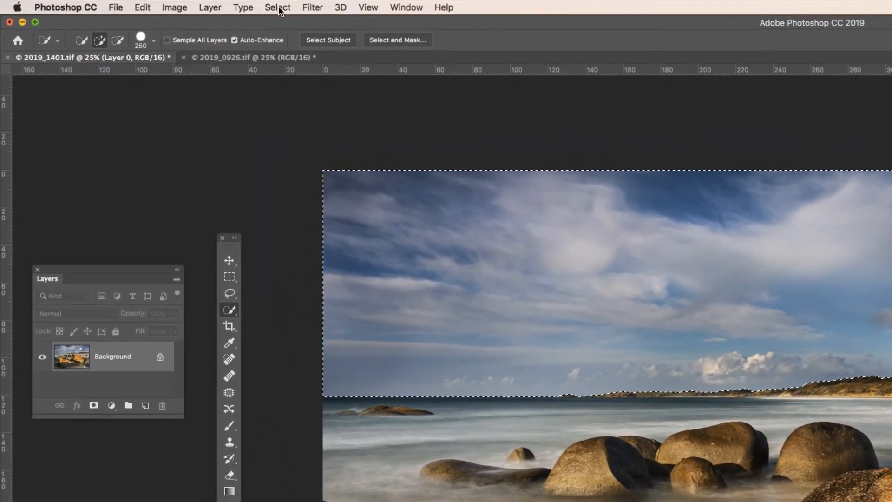
Open the legacy Refine Edge dialog for the sky selection, examine its edge and output options, and cancel
{"action": "left_click", "coordinate": [152, 4]}
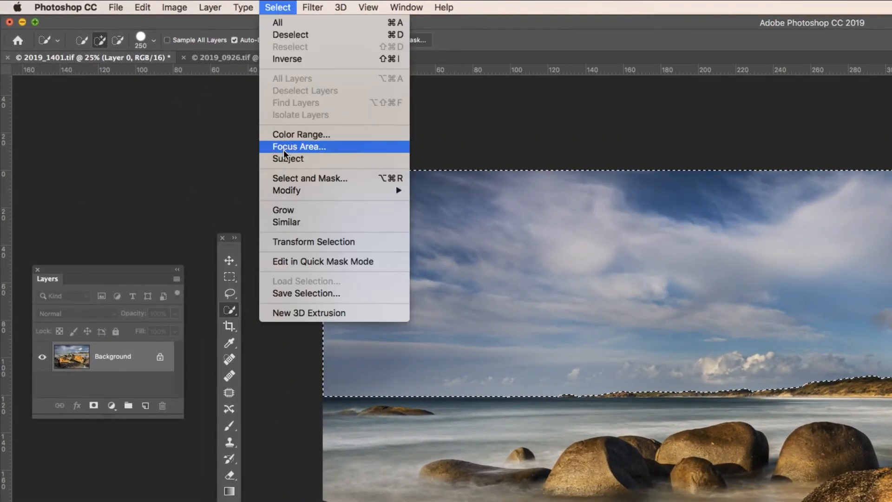
{"action": "key", "text": "shift"}
{"action": "left_click", "coordinate": [331, 181], "text": "shift"}
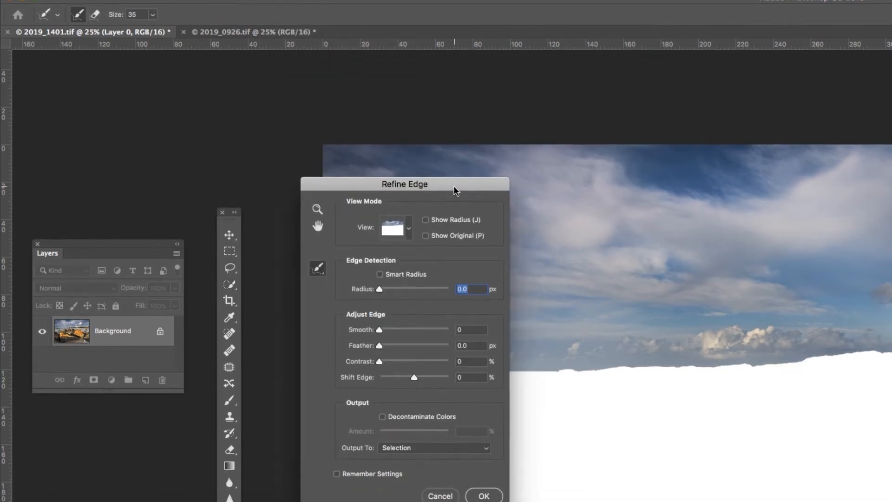
{"action": "left_click_drag", "start_coordinate": [454, 214], "coordinate": [223, 175]}
{"action": "left_click_drag", "start_coordinate": [222, 124], "coordinate": [218, 123]}
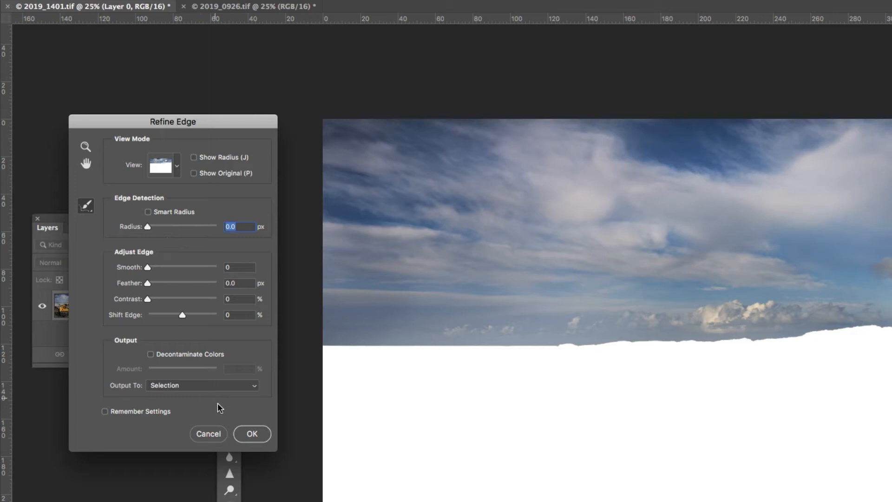
{"action": "left_click", "coordinate": [207, 433]}
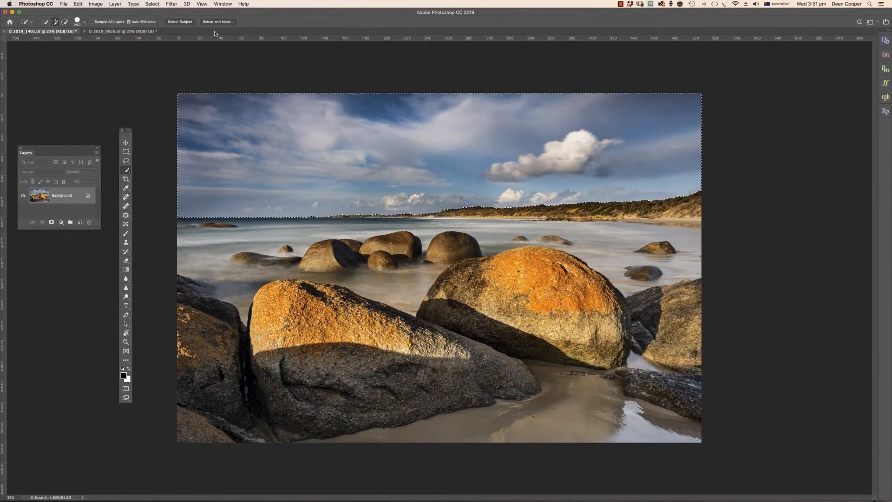
Feather the sky selection by 350 px in Select and Mask and apply it
{"action": "left_click", "coordinate": [217, 22]}
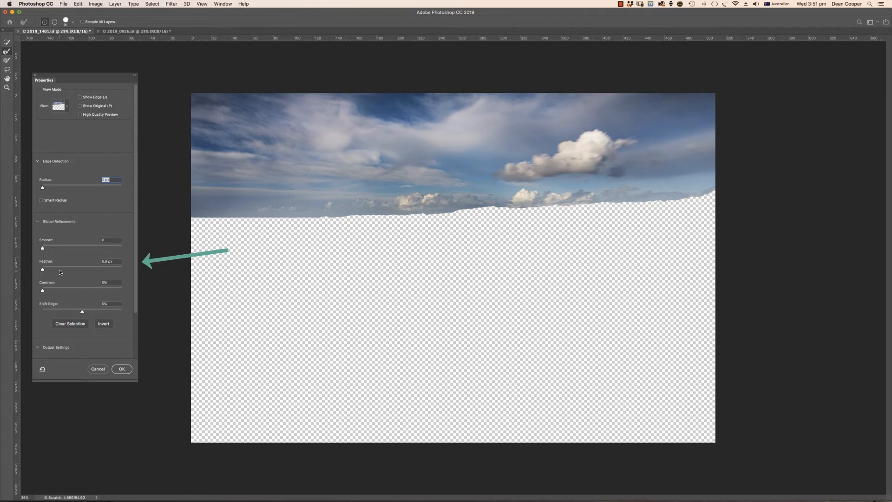
{"action": "left_click_drag", "start_coordinate": [43, 270], "coordinate": [109, 272]}
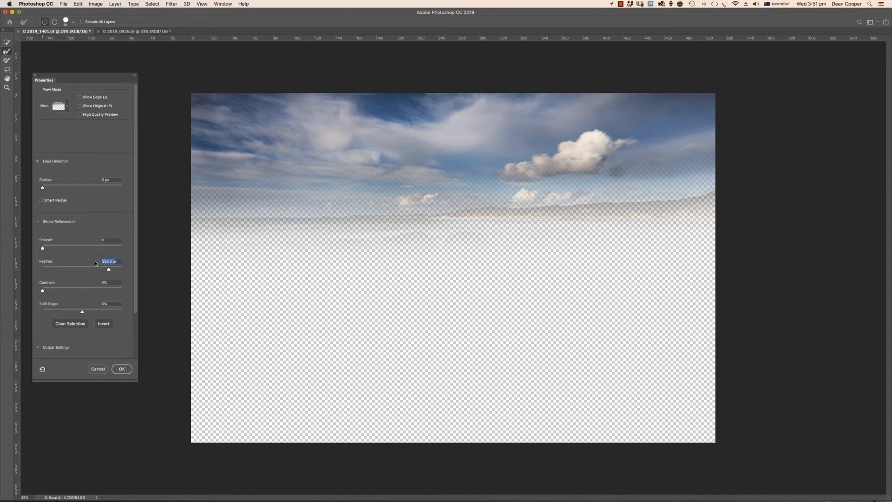
{"action": "type", "text": "350"}
{"action": "left_click", "coordinate": [68, 107]}
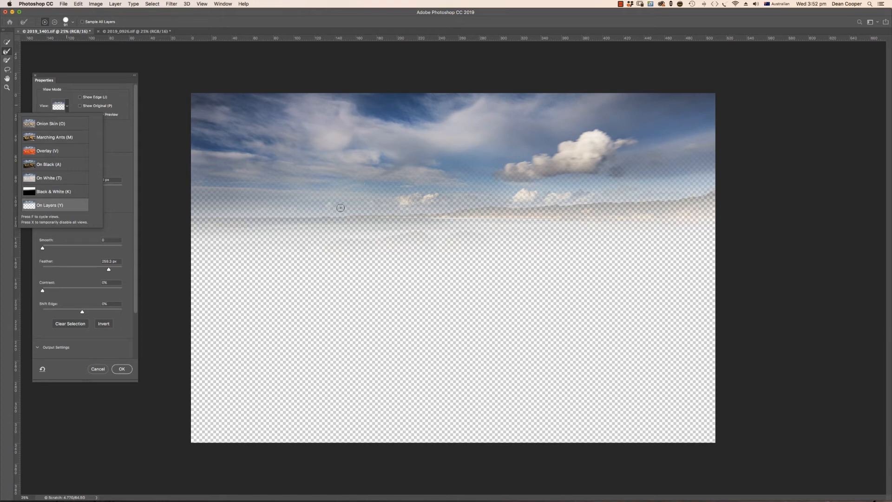
{"action": "left_click", "coordinate": [119, 135]}
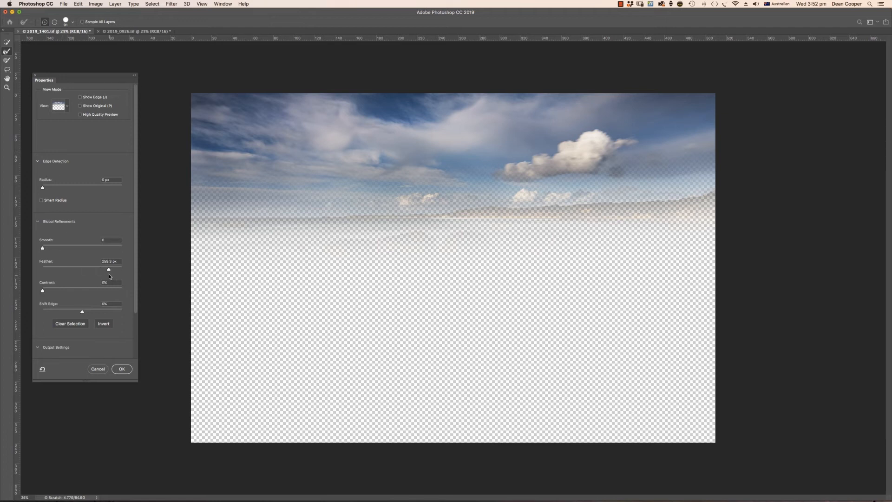
{"action": "left_click", "coordinate": [110, 260]}
{"action": "type", "text": "350"}
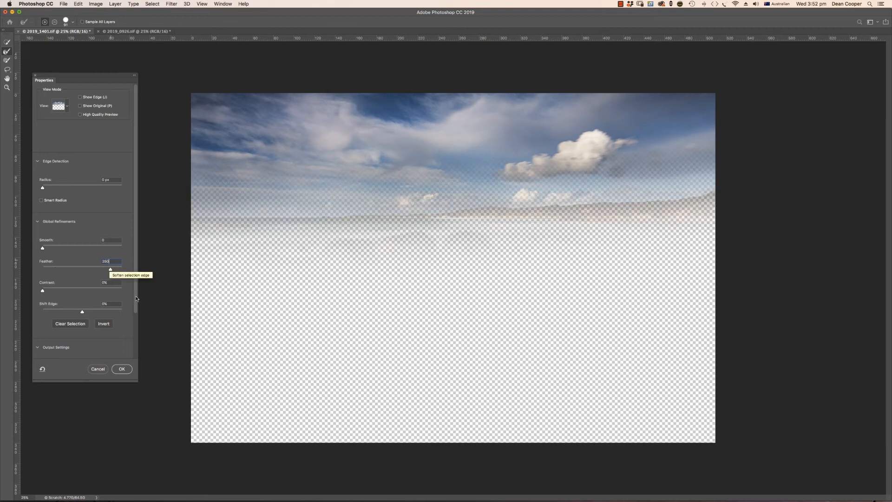
{"action": "left_click", "coordinate": [121, 369]}
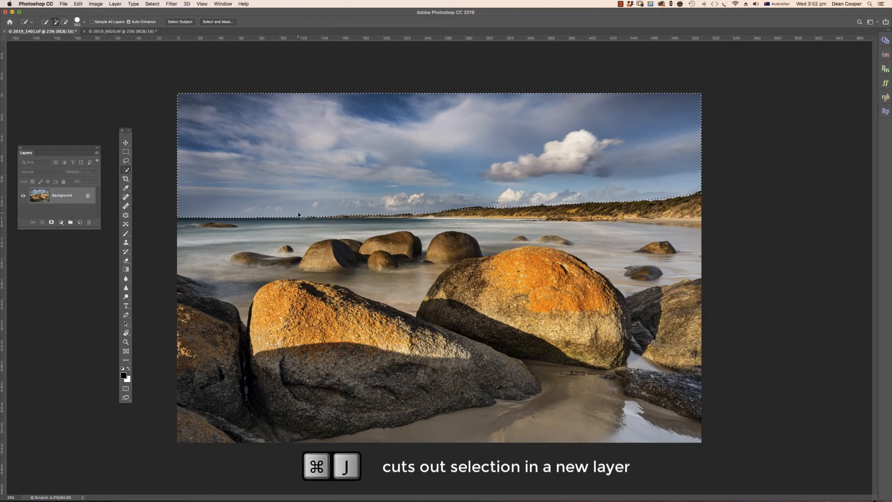
Copy the feathered sky to a new layer and check its soft edge with the Background layer briefly hidden
{"action": "key", "text": "super+j"}
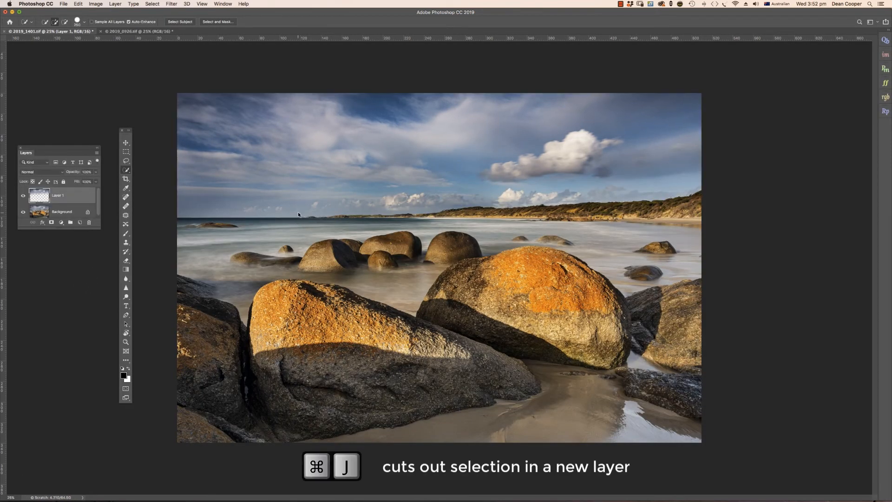
{"action": "left_click", "coordinate": [23, 212]}
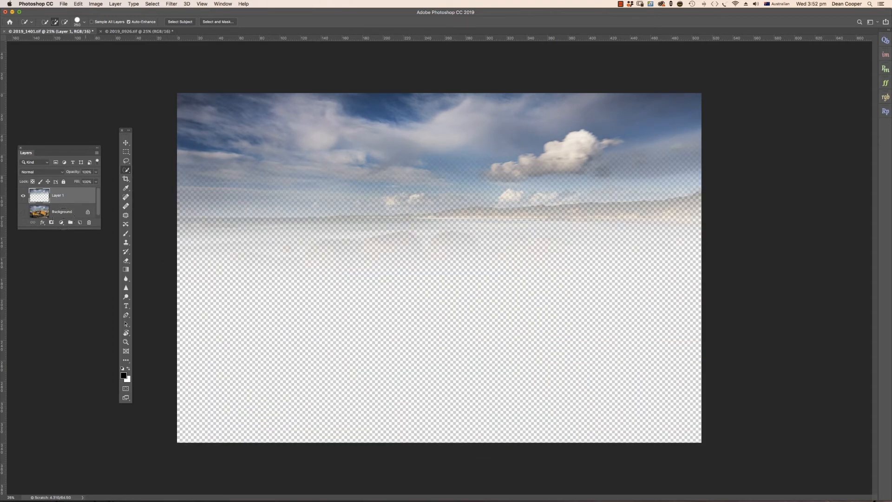
{"action": "left_click", "coordinate": [22, 212]}
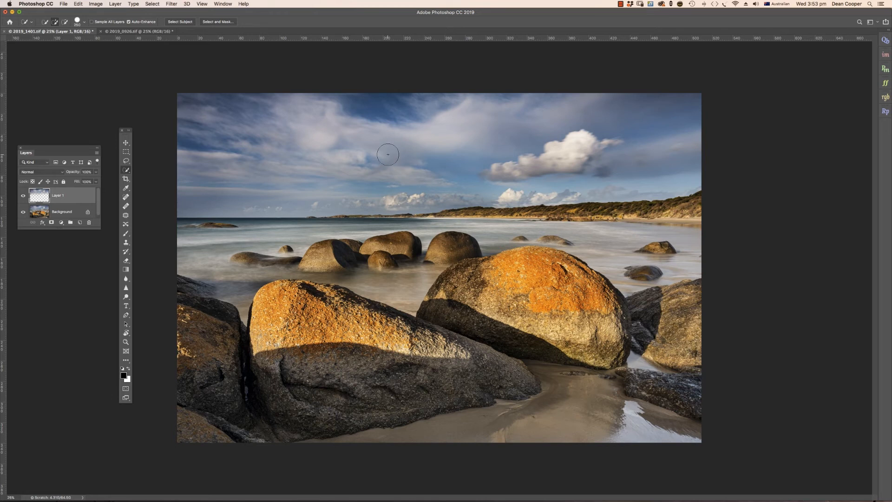
Set the sky layer's blend mode to Multiply and lower its opacity to about 40%
{"action": "left_click", "coordinate": [64, 173]}
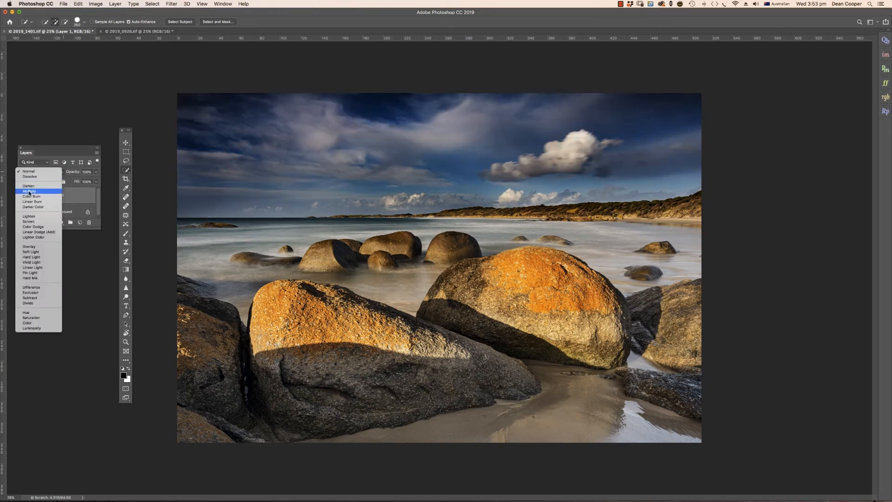
{"action": "left_click", "coordinate": [29, 191]}
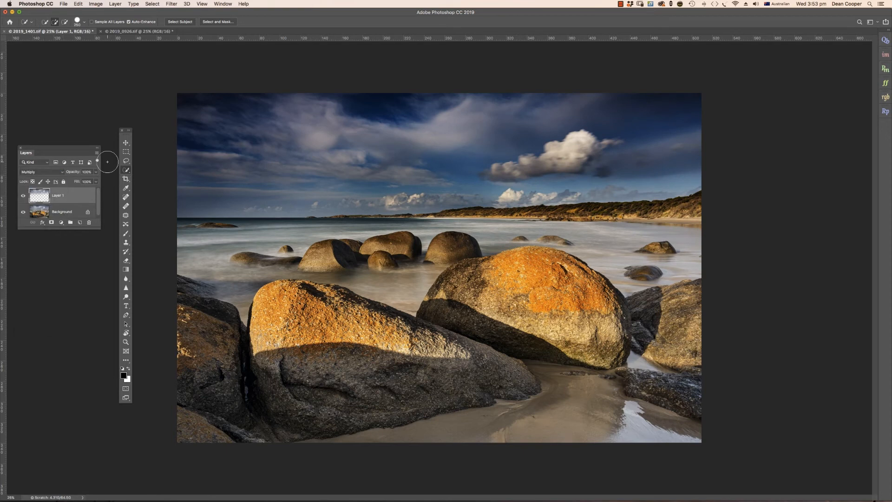
{"action": "left_click", "coordinate": [97, 172]}
{"action": "left_click_drag", "start_coordinate": [96, 181], "coordinate": [77, 182]}
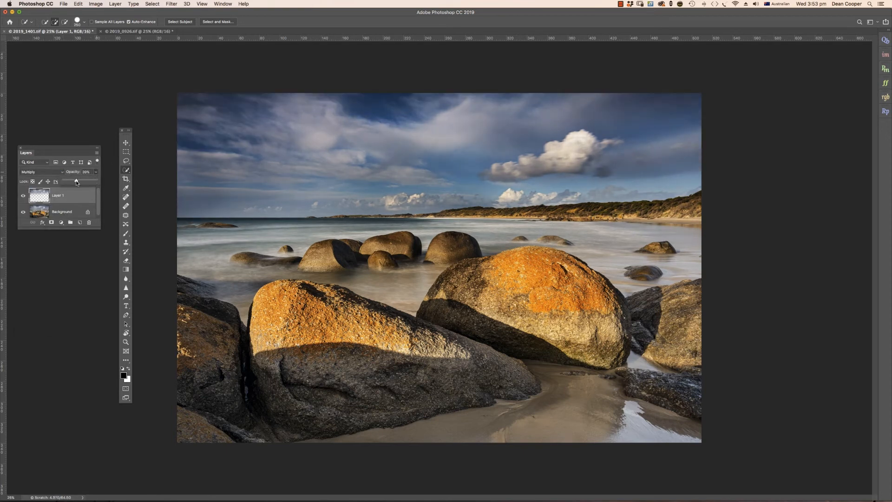
Compare the image with the darkened sky layer hidden and shown, and delete that layer
{"action": "left_click", "coordinate": [24, 196]}
{"action": "left_click", "coordinate": [23, 196]}
{"action": "key", "text": "BackSpace"}
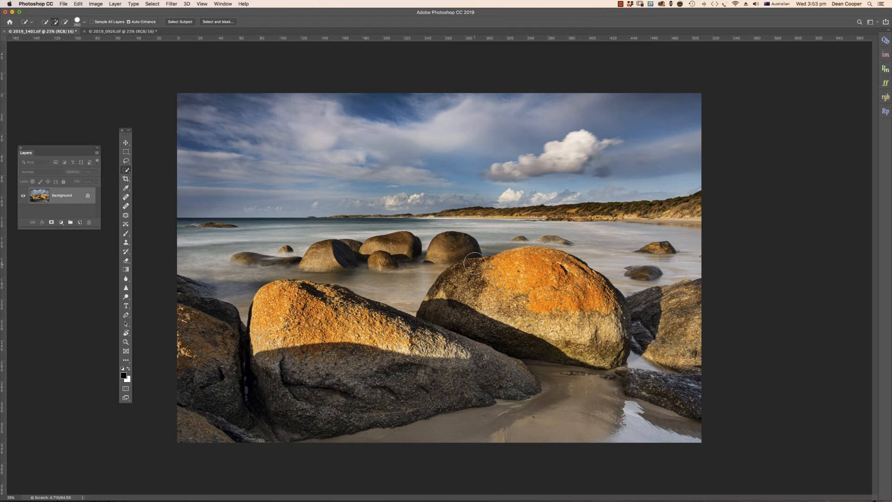
Select the sunlit part of the large orange boulder with the Quick Selection tool
{"action": "right_click", "coordinate": [127, 170]}
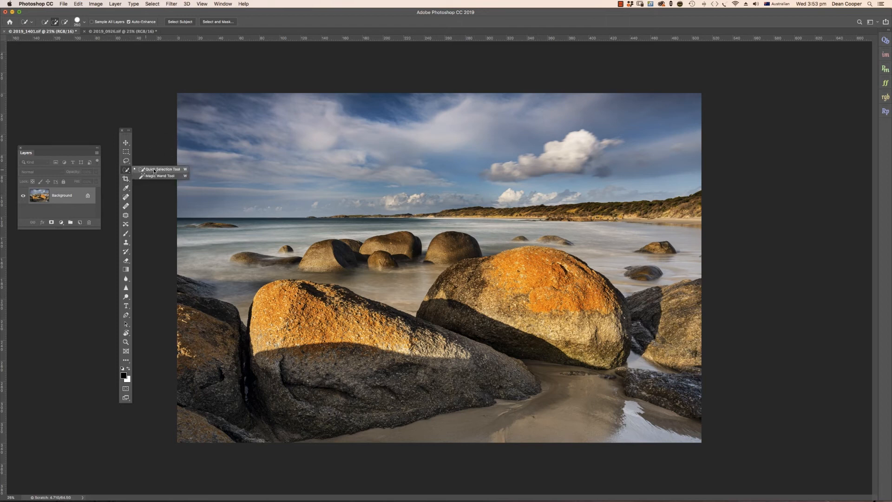
{"action": "left_click", "coordinate": [155, 170]}
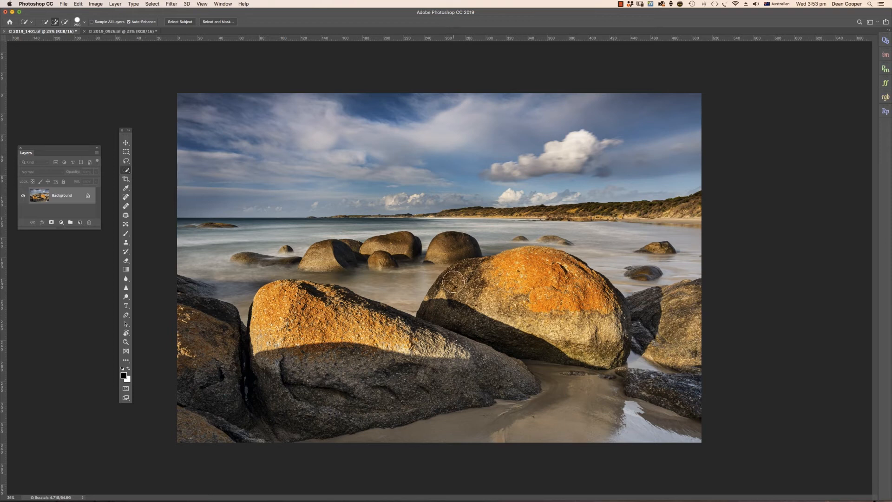
{"action": "mouse_move", "coordinate": [455, 283]}
{"action": "left_mouse_down"}
{"action": "mouse_move", "coordinate": [515, 287]}
{"action": "mouse_move", "coordinate": [559, 277]}
{"action": "mouse_move", "coordinate": [580, 298]}
{"action": "mouse_move", "coordinate": [589, 326]}
{"action": "left_mouse_up"}
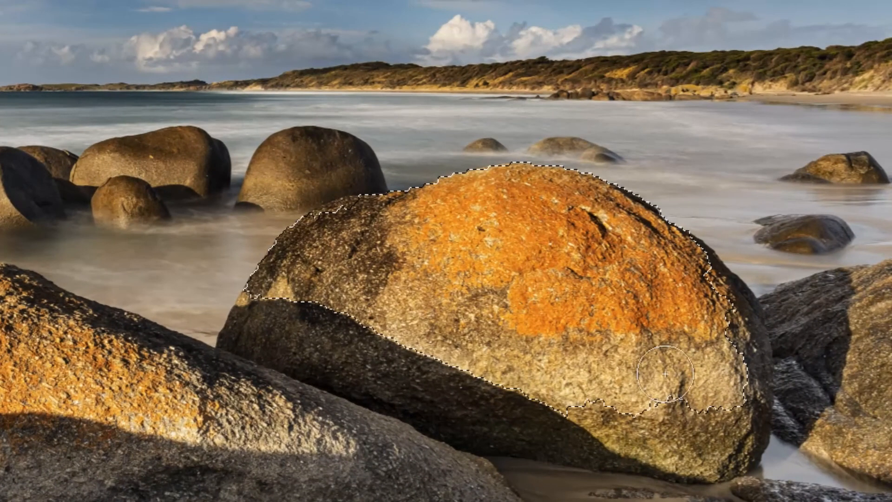
{"action": "mouse_move", "coordinate": [665, 374]}
{"action": "left_mouse_down"}
{"action": "mouse_move", "coordinate": [492, 335]}
{"action": "mouse_move", "coordinate": [461, 316]}
{"action": "mouse_move", "coordinate": [566, 336]}
{"action": "left_mouse_up"}
{"action": "mouse_move", "coordinate": [611, 392]}
{"action": "left_mouse_down"}
{"action": "mouse_move", "coordinate": [672, 410]}
{"action": "mouse_move", "coordinate": [694, 404]}
{"action": "mouse_move", "coordinate": [703, 386]}
{"action": "mouse_move", "coordinate": [705, 317]}
{"action": "mouse_move", "coordinate": [681, 281]}
{"action": "mouse_move", "coordinate": [642, 274]}
{"action": "left_mouse_up"}
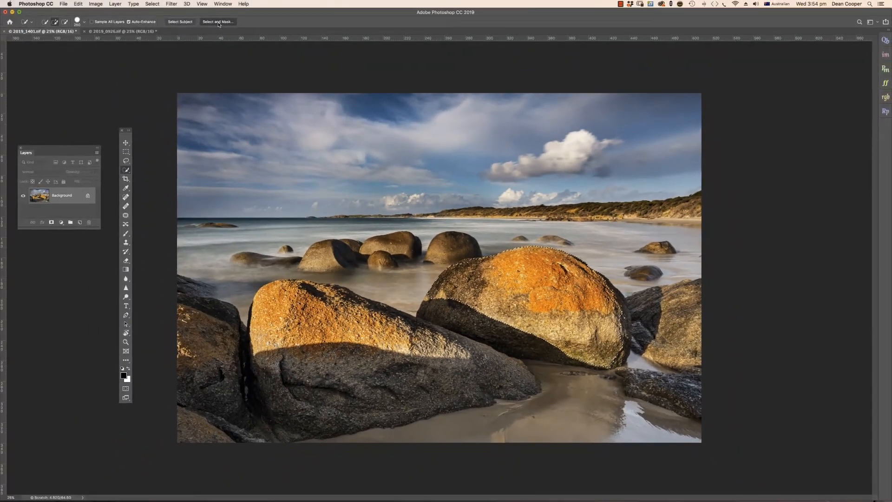
Feather the boulder selection in Select and Mask, shift its edge inward to about -38%, and apply it
{"action": "left_click", "coordinate": [217, 22]}
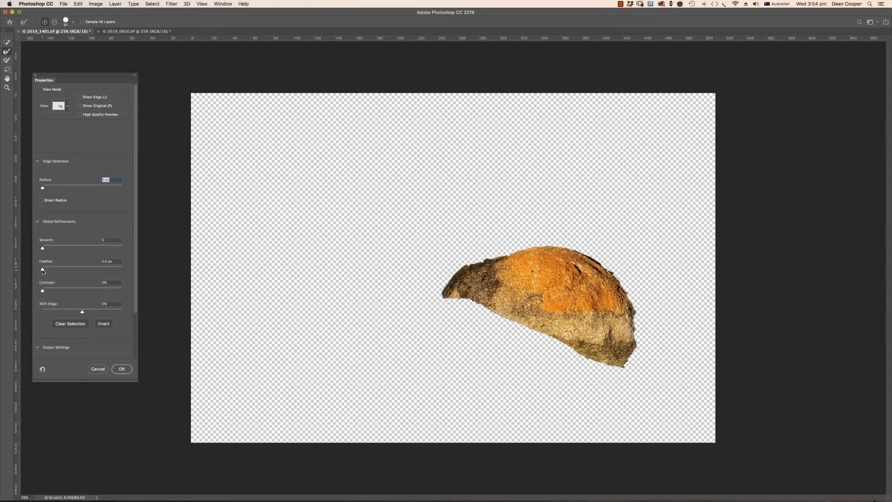
{"action": "left_click_drag", "start_coordinate": [43, 271], "coordinate": [88, 276]}
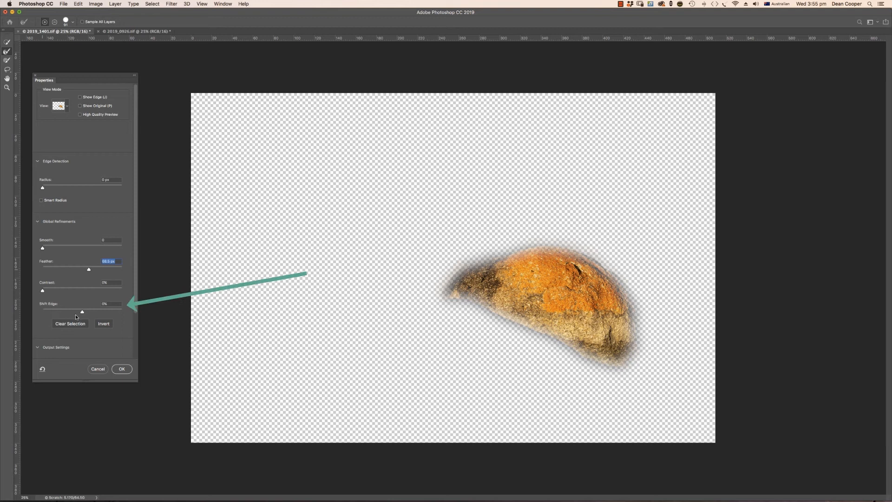
{"action": "left_click_drag", "start_coordinate": [82, 313], "coordinate": [62, 313]}
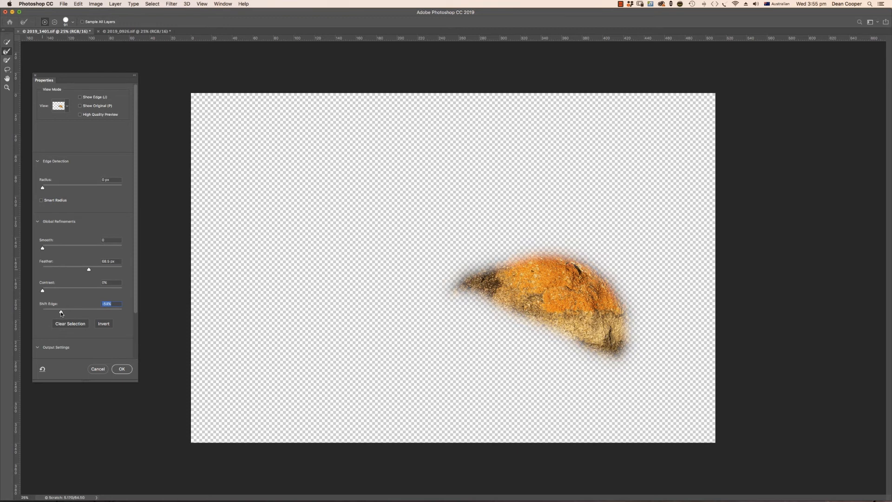
{"action": "mouse_move", "coordinate": [73, 313]}
{"action": "left_mouse_down"}
{"action": "mouse_move", "coordinate": [84, 314]}
{"action": "mouse_move", "coordinate": [73, 316]}
{"action": "left_mouse_up"}
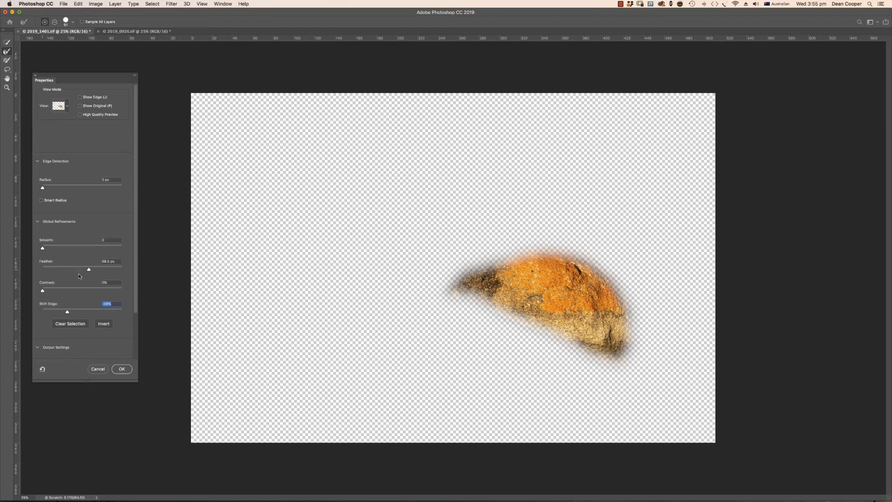
{"action": "left_click", "coordinate": [125, 370]}
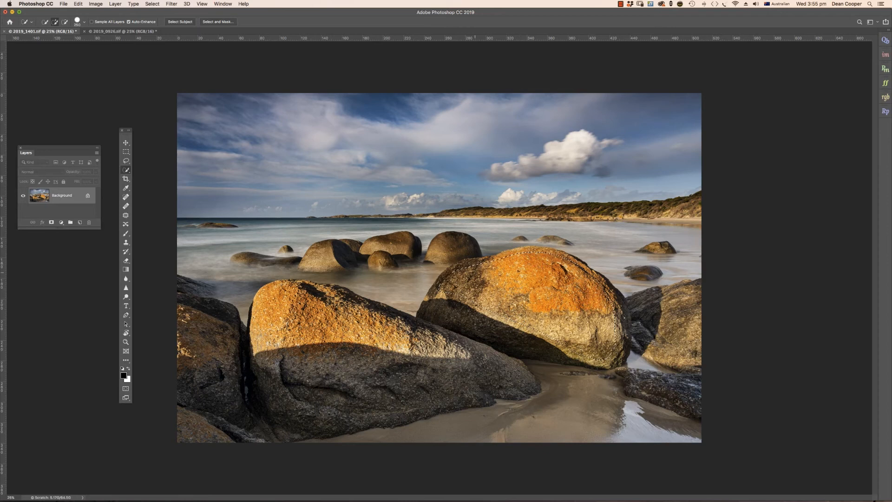
Copy the feathered boulder selection to a new layer and darken it with a Levels midtone value of 0.70
{"action": "key", "text": "super+j"}
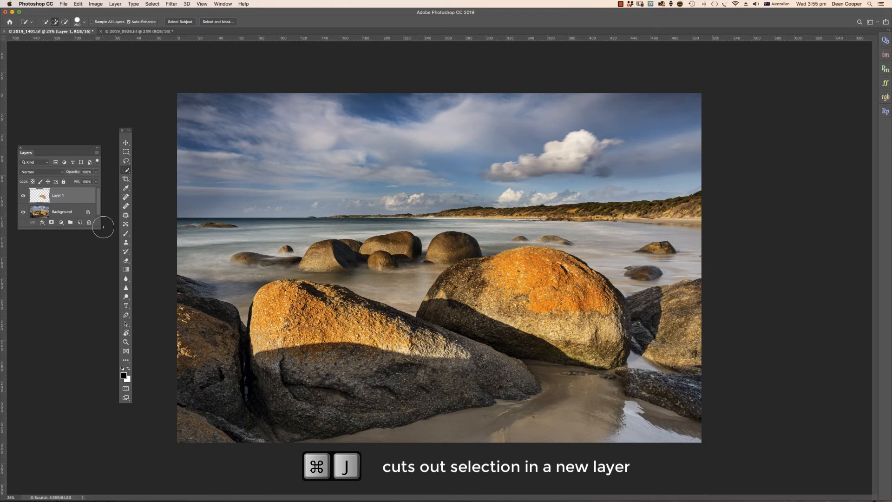
{"action": "key", "text": "super+l"}
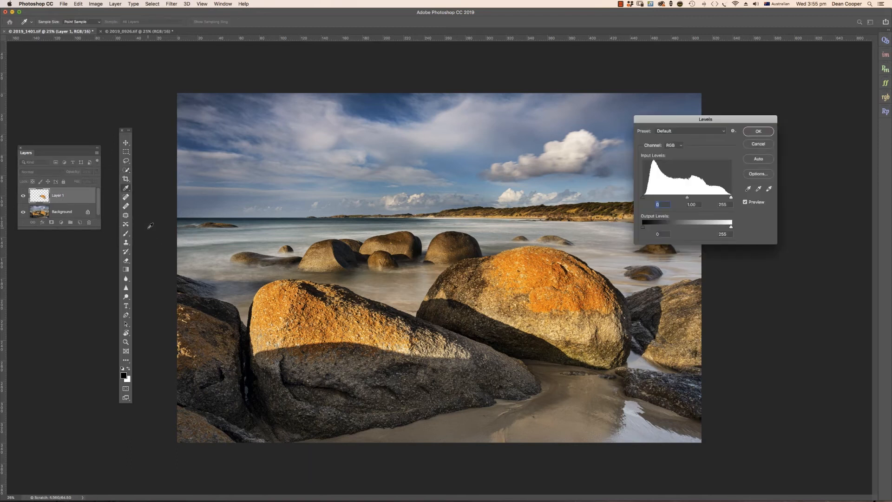
{"action": "left_click_drag", "start_coordinate": [688, 199], "coordinate": [696, 199]}
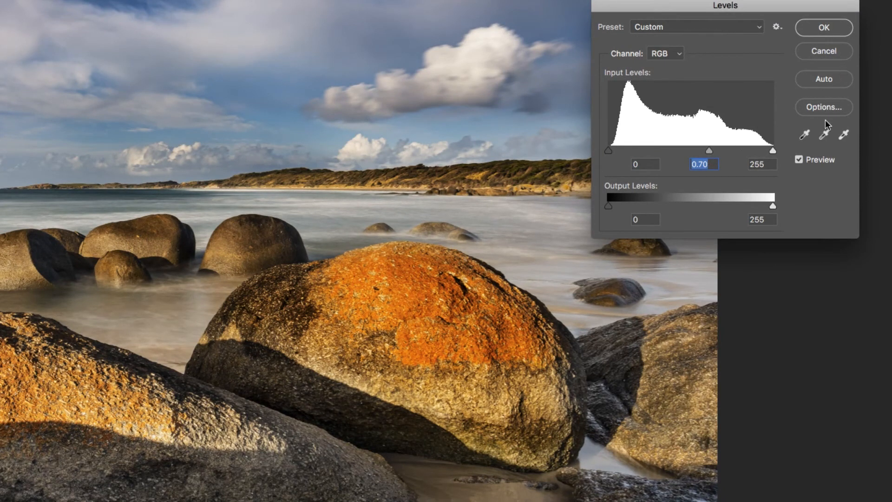
Compare the boulder with the Levels preview off and on, and apply the adjustment
{"action": "left_click", "coordinate": [798, 159]}
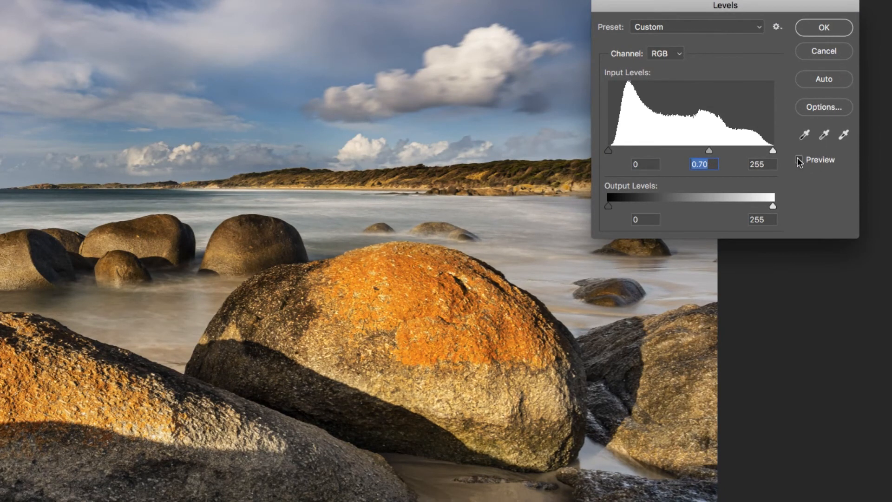
{"action": "left_click", "coordinate": [797, 160]}
{"action": "left_click", "coordinate": [798, 159]}
{"action": "left_click", "coordinate": [798, 160]}
{"action": "left_click", "coordinate": [798, 160]}
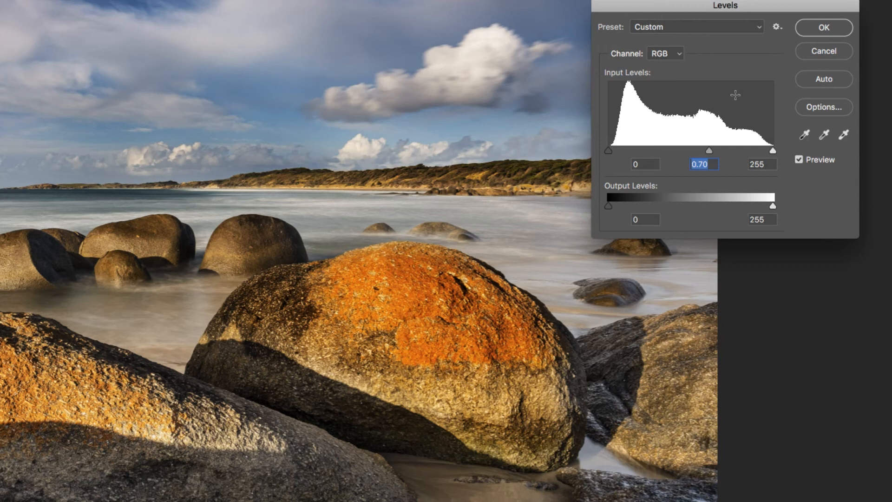
{"action": "left_click", "coordinate": [836, 28]}
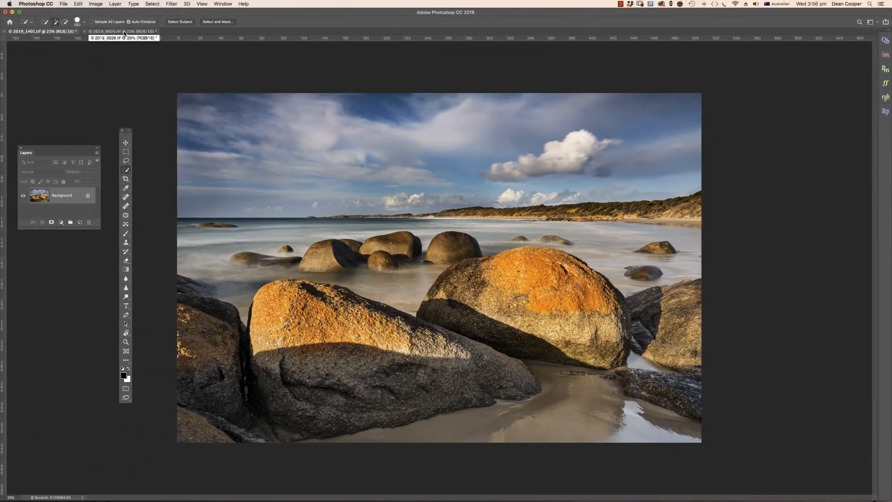
Switch to the 2019_0926.tif image and select the rock island with Select Subject
{"action": "left_click", "coordinate": [123, 31]}
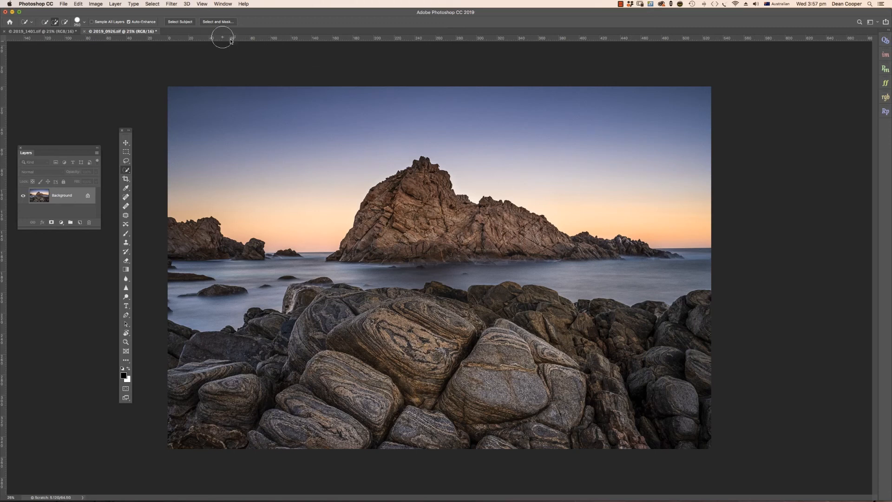
{"action": "left_click", "coordinate": [184, 22]}
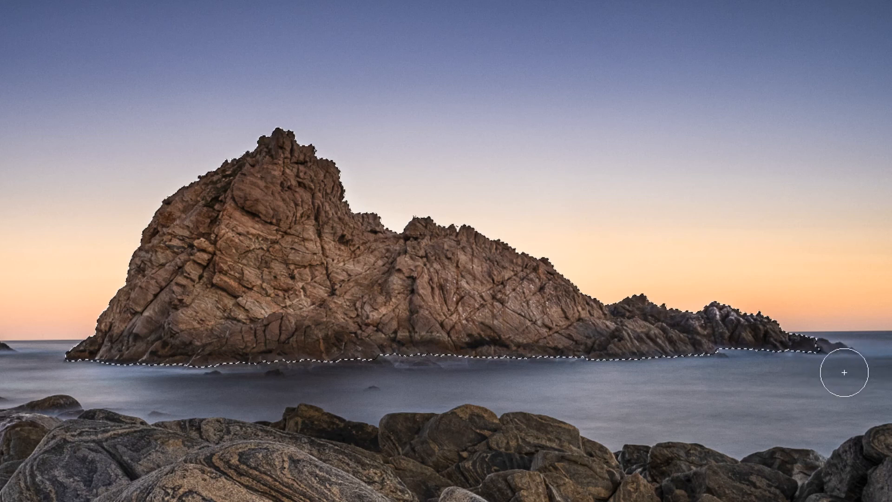
Inspect the island selection's edges and add the missed low rocks at its seaward tip with a smaller Quick Selection brush
{"action": "key", "text": "ctrl+plus"}
{"action": "key", "text": "ctrl+plus"}
{"action": "key", "text": "ctrl+plus"}
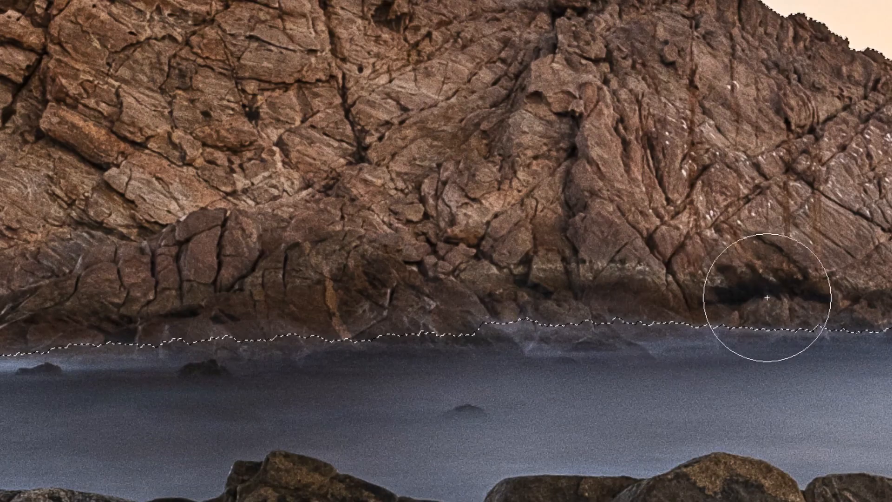
{"action": "left_click_drag", "start_coordinate": [40, 99], "coordinate": [17, 384]}
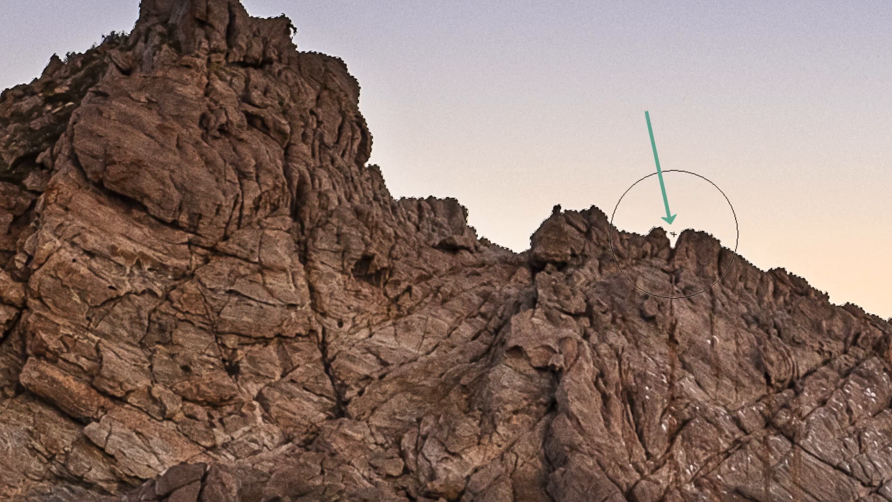
{"action": "mouse_move", "coordinate": [854, 422]}
{"action": "left_mouse_down"}
{"action": "mouse_move", "coordinate": [175, 348]}
{"action": "mouse_move", "coordinate": [76, 326]}
{"action": "left_mouse_up"}
{"action": "left_click_drag", "start_coordinate": [889, 473], "coordinate": [664, 423]}
{"action": "left_click_drag", "start_coordinate": [564, 179], "coordinate": [502, 187]}
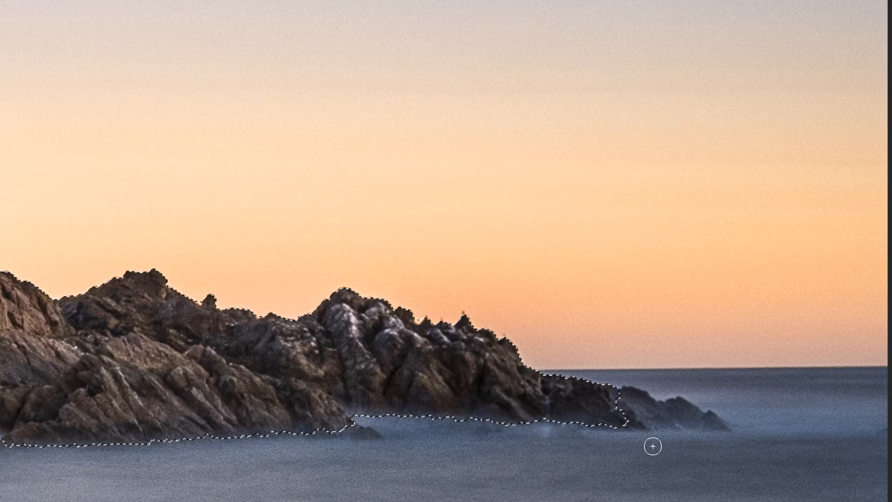
{"action": "left_click", "coordinate": [630, 405]}
{"action": "left_click_drag", "start_coordinate": [629, 405], "coordinate": [678, 418]}
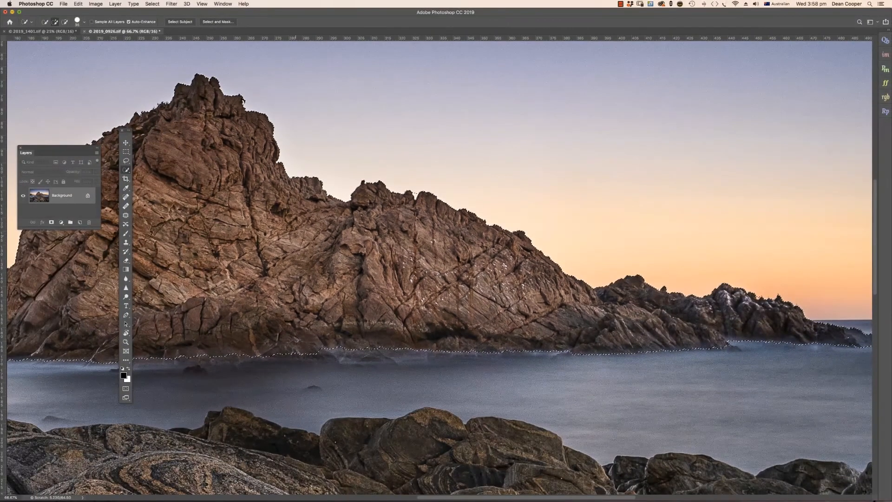
Open the island selection in Select and Mask and clear the leftover sky from the ridge notch with the Refine Edge Brush
{"action": "left_click", "coordinate": [218, 21]}
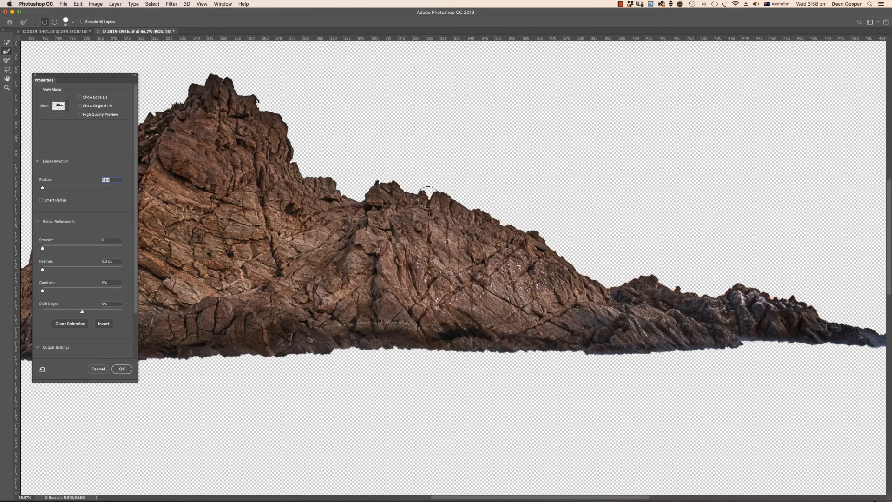
{"action": "left_click", "coordinate": [7, 51]}
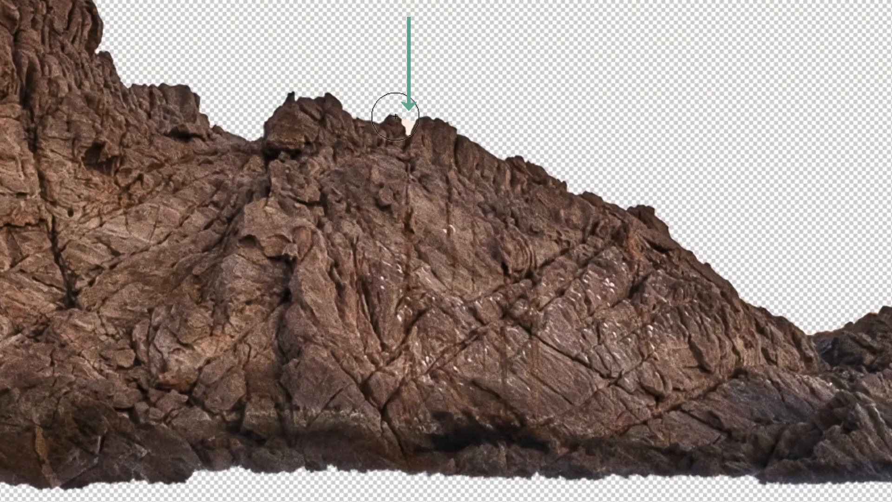
{"action": "left_click_drag", "start_coordinate": [395, 116], "coordinate": [425, 124]}
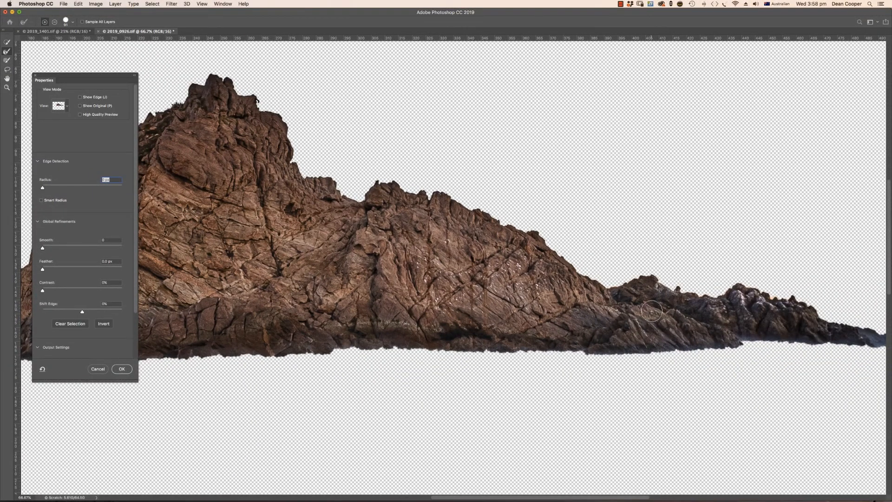
Clear the orange sky gap among the low rocks with the Refine Edge Brush, check the remaining outline, and accept the refined selection
{"action": "left_click_drag", "start_coordinate": [660, 312], "coordinate": [482, 296]}
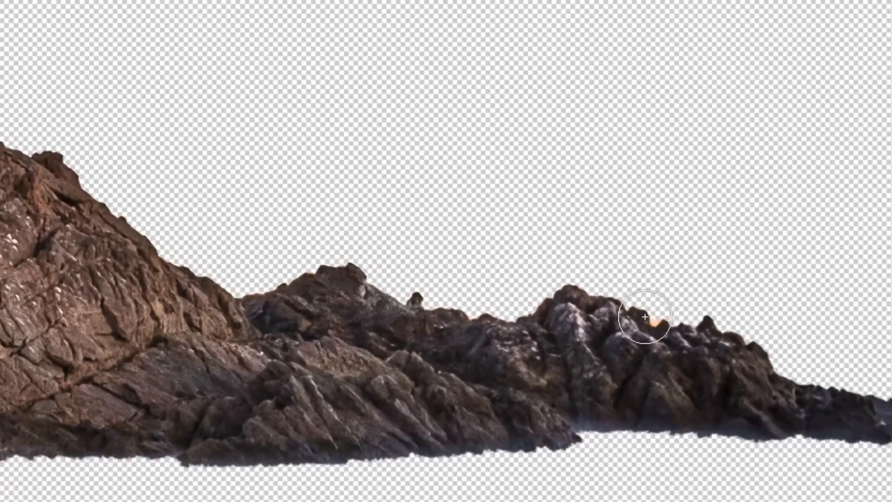
{"action": "left_click_drag", "start_coordinate": [645, 317], "coordinate": [676, 324]}
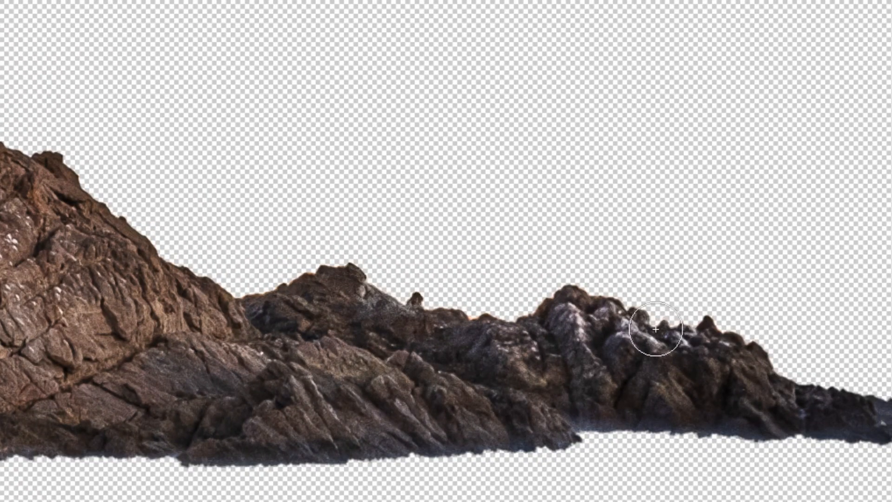
{"action": "left_click_drag", "start_coordinate": [159, 271], "coordinate": [718, 424]}
{"action": "left_click_drag", "start_coordinate": [163, 382], "coordinate": [891, 475]}
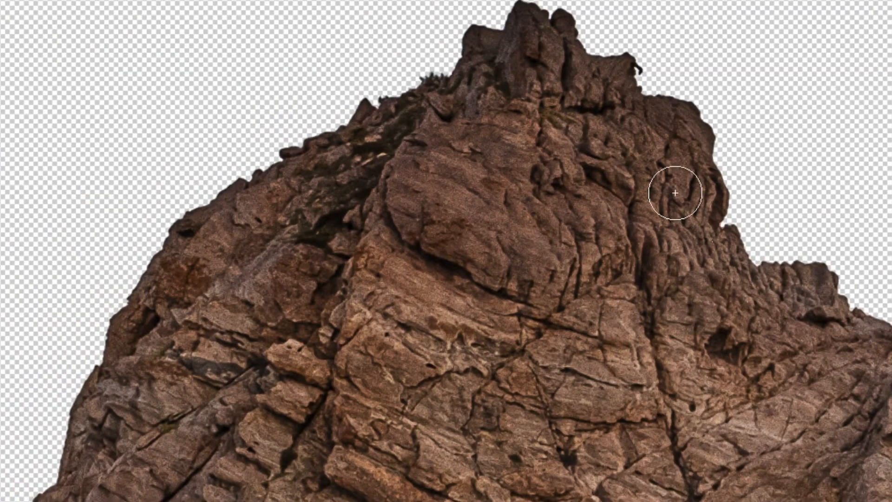
{"action": "left_click_drag", "start_coordinate": [595, 352], "coordinate": [345, 145]}
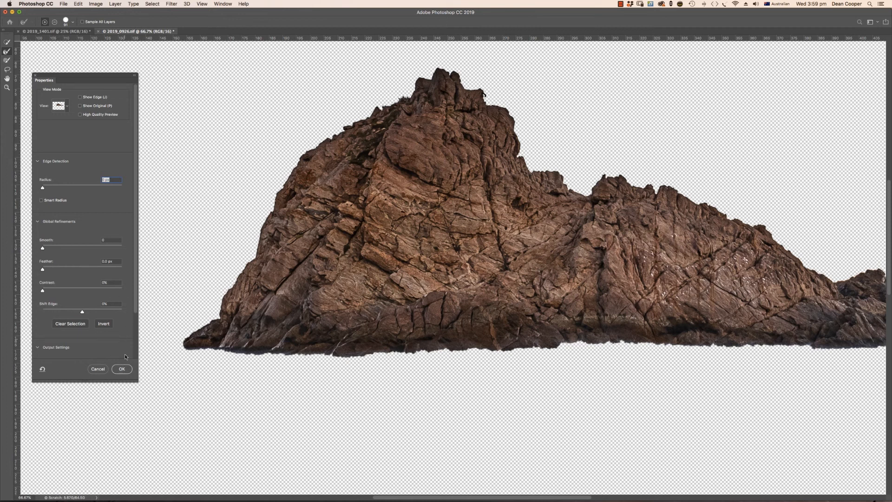
{"action": "left_click", "coordinate": [123, 370]}
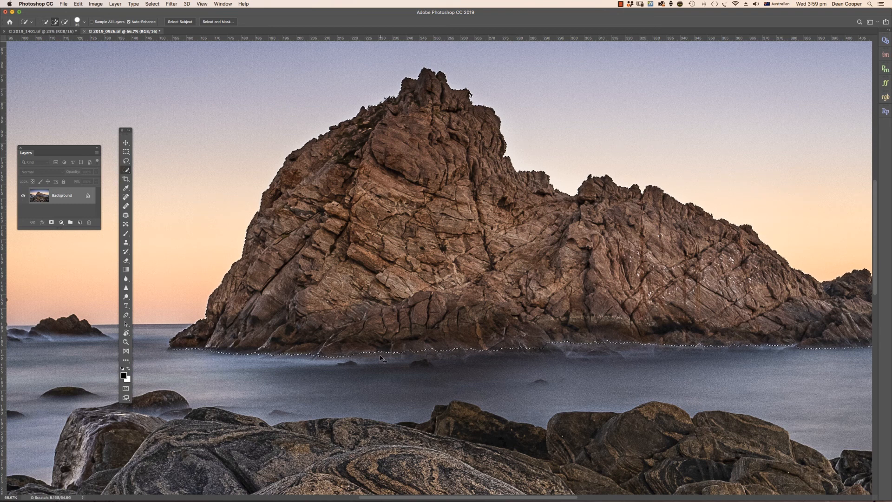
Copy the island selection to a new layer and check the cutout by hiding and restoring the Background layer
{"action": "key", "text": "super+minus"}
{"action": "key", "text": "super+minus"}
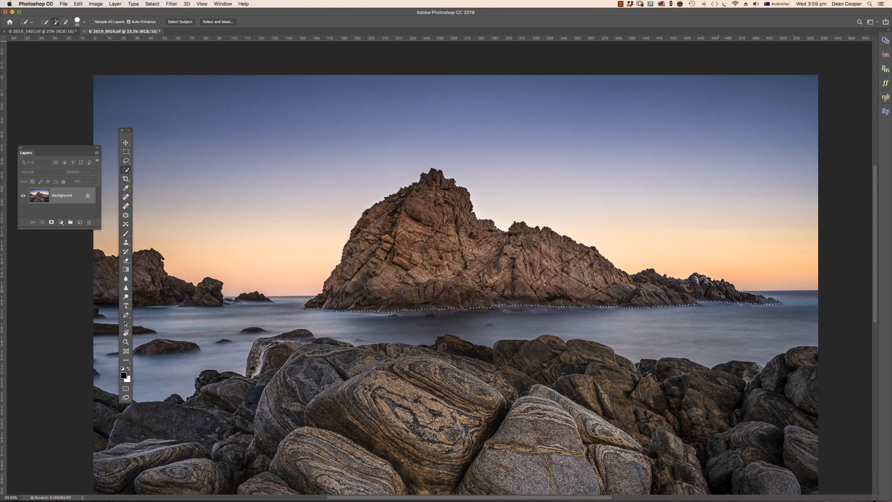
{"action": "key", "text": "super+j"}
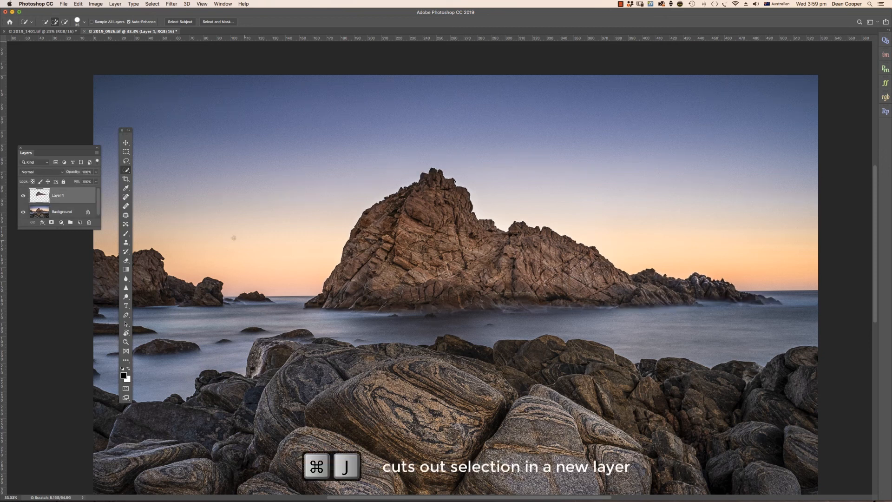
{"action": "left_click", "coordinate": [23, 212]}
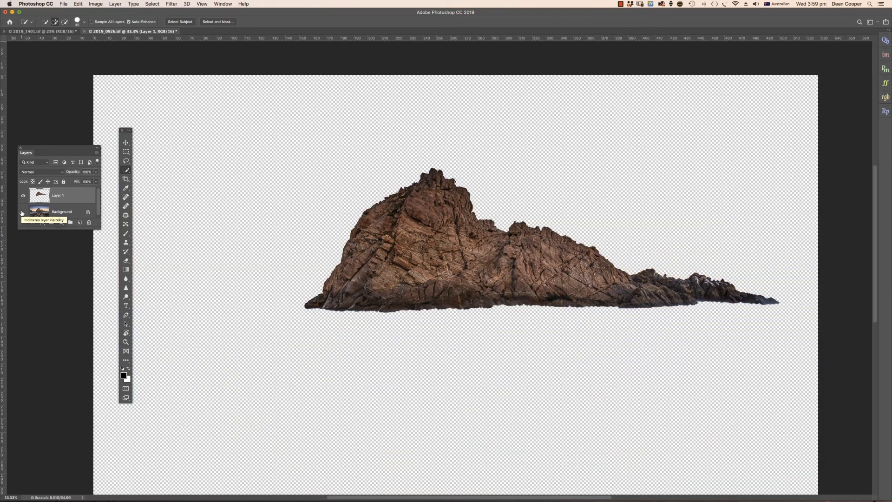
{"action": "left_click", "coordinate": [22, 212]}
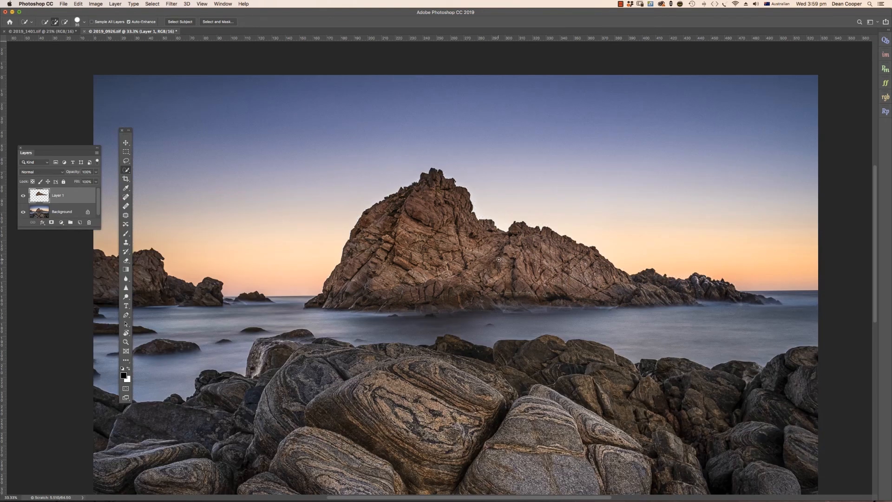
Brighten the island layer with Levels by setting the white input level to 163, keeping the dialog clear of the island
{"action": "key", "text": "super+l"}
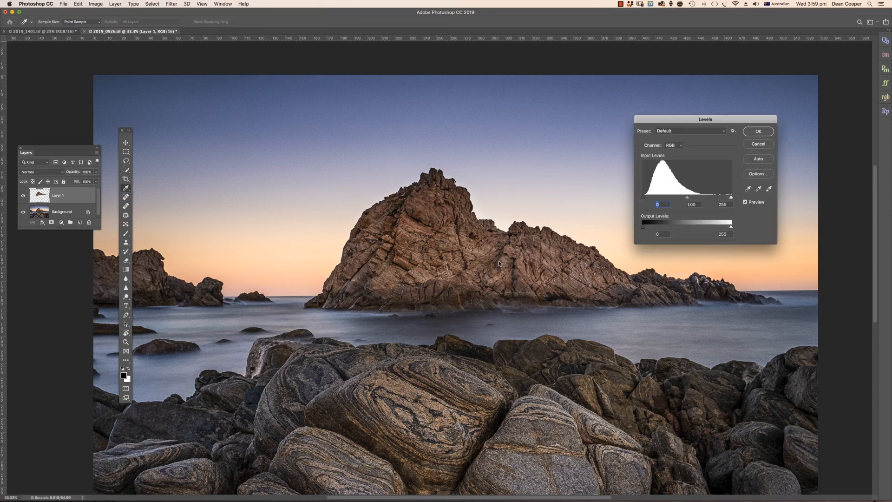
{"action": "left_click_drag", "start_coordinate": [730, 197], "coordinate": [700, 200]}
{"action": "left_click_drag", "start_coordinate": [685, 121], "coordinate": [719, 98]}
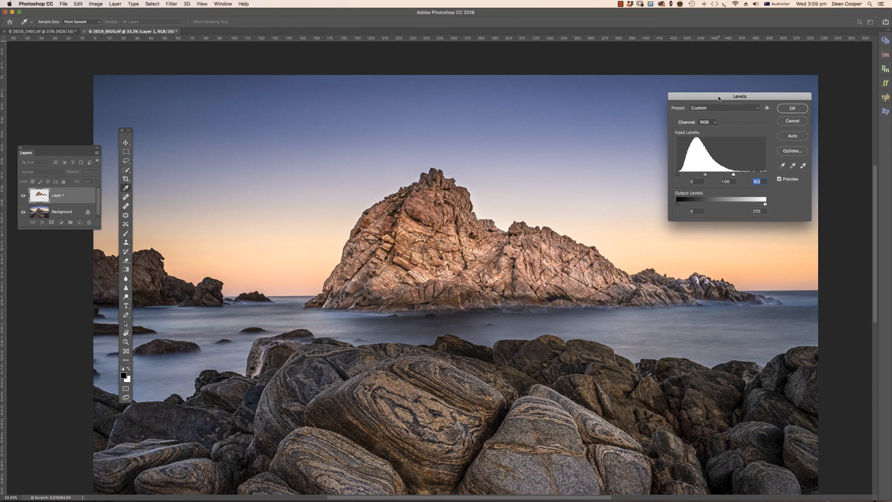
Compare the island's brightness with the Levels preview off and on
{"action": "left_click", "coordinate": [779, 178]}
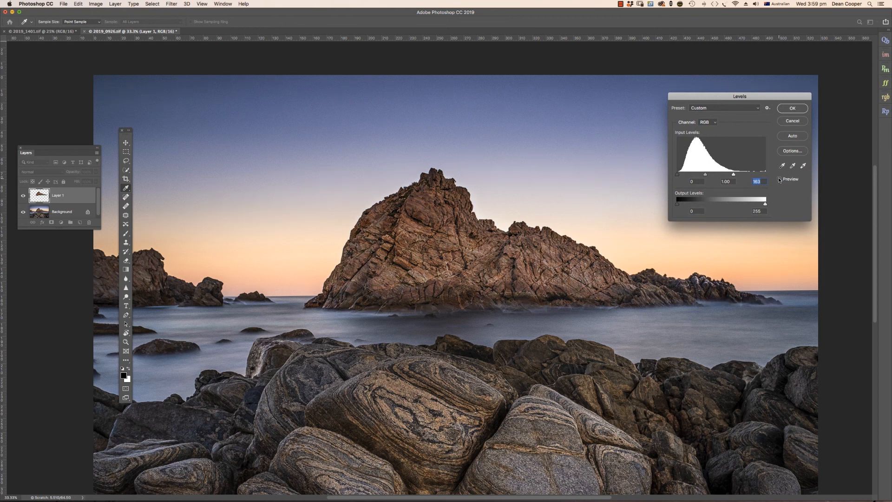
{"action": "left_click", "coordinate": [779, 179]}
{"action": "left_click", "coordinate": [779, 179]}
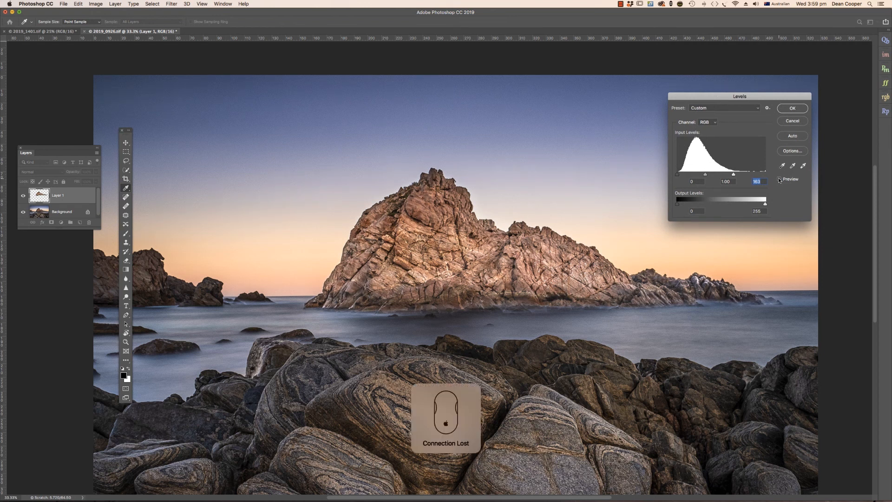
{"action": "left_click", "coordinate": [779, 179]}
{"action": "left_click", "coordinate": [779, 179]}
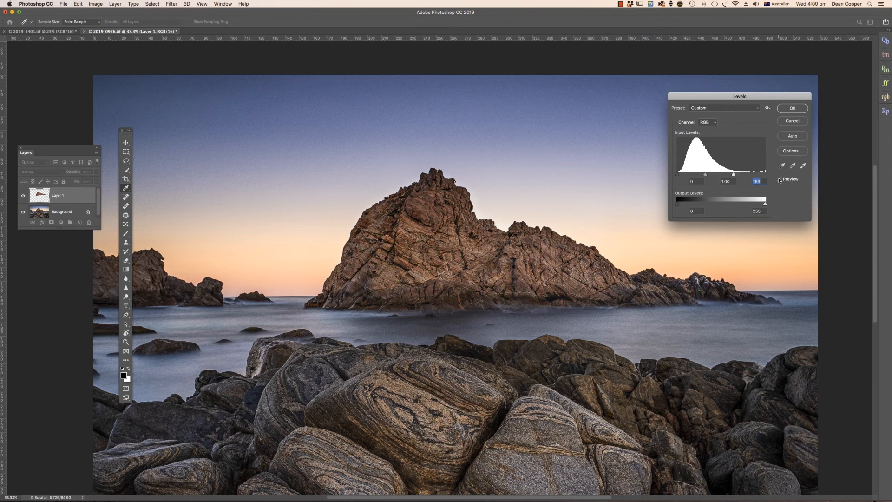
{"action": "left_click", "coordinate": [779, 178]}
{"action": "left_click", "coordinate": [779, 179]}
Try a stronger brightening of the island, set the Levels white input level to 204, and apply the adjustment
{"action": "left_click_drag", "start_coordinate": [734, 176], "coordinate": [702, 175]}
{"action": "left_click", "coordinate": [779, 180]}
{"action": "mouse_move", "coordinate": [739, 174]}
{"action": "left_mouse_down"}
{"action": "mouse_move", "coordinate": [766, 175]}
{"action": "mouse_move", "coordinate": [719, 175]}
{"action": "mouse_move", "coordinate": [747, 176]}
{"action": "left_mouse_up"}
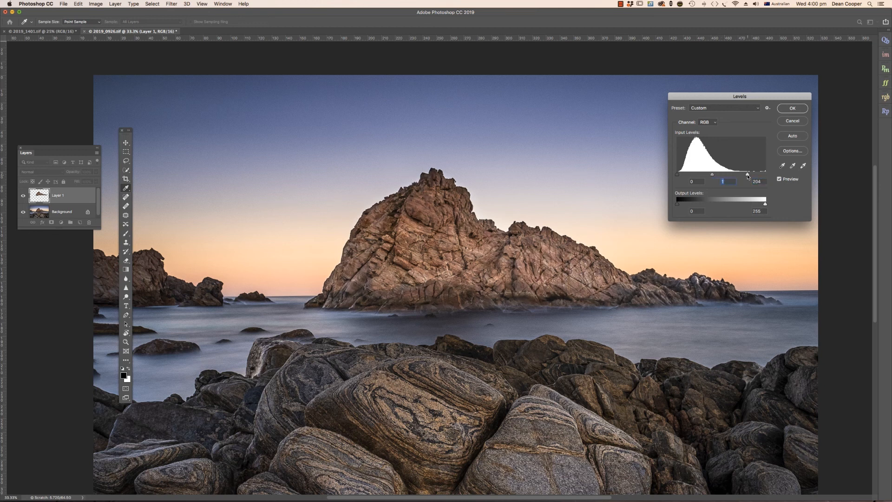
{"action": "left_click", "coordinate": [792, 108]}
{"action": "key", "text": "w"}
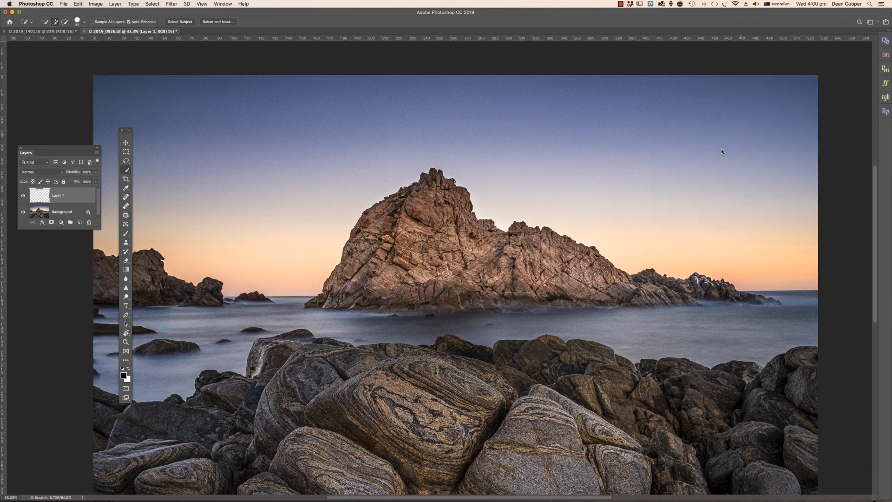
Compare the whole photo with the brightened island layer hidden and shown
{"action": "key", "text": "super+minus"}
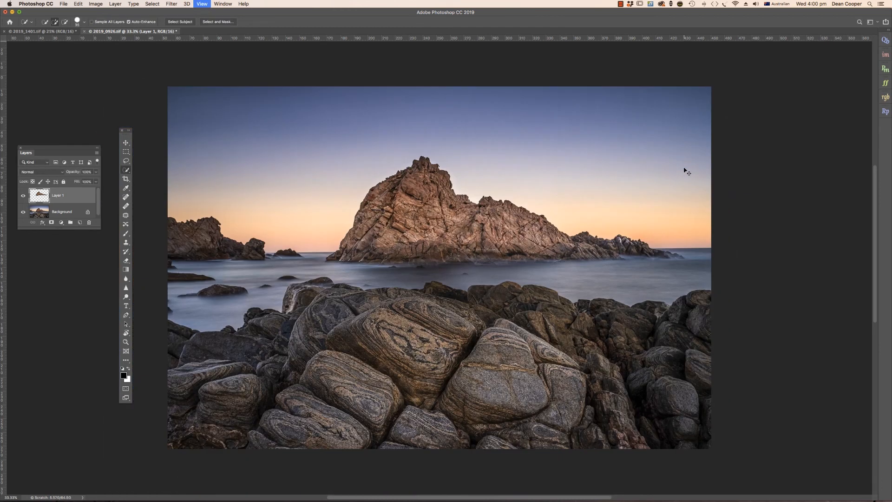
{"action": "left_click", "coordinate": [23, 196]}
{"action": "left_click", "coordinate": [22, 196]}
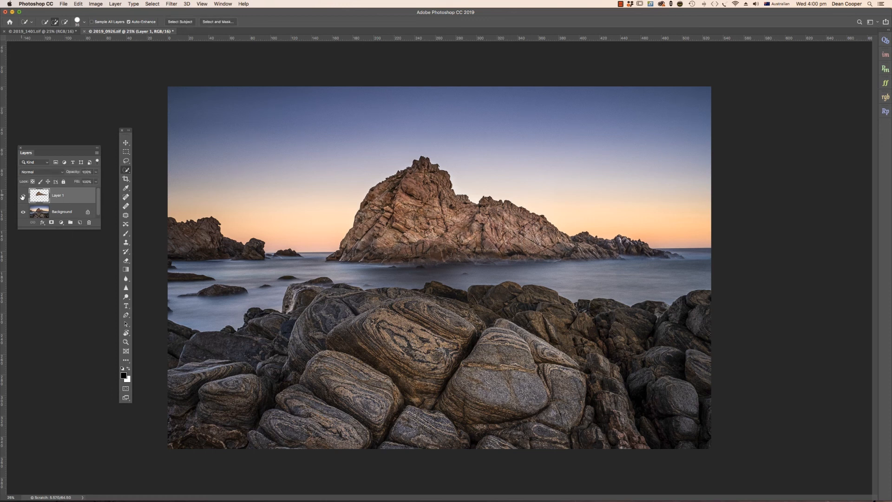
{"action": "left_click", "coordinate": [23, 196]}
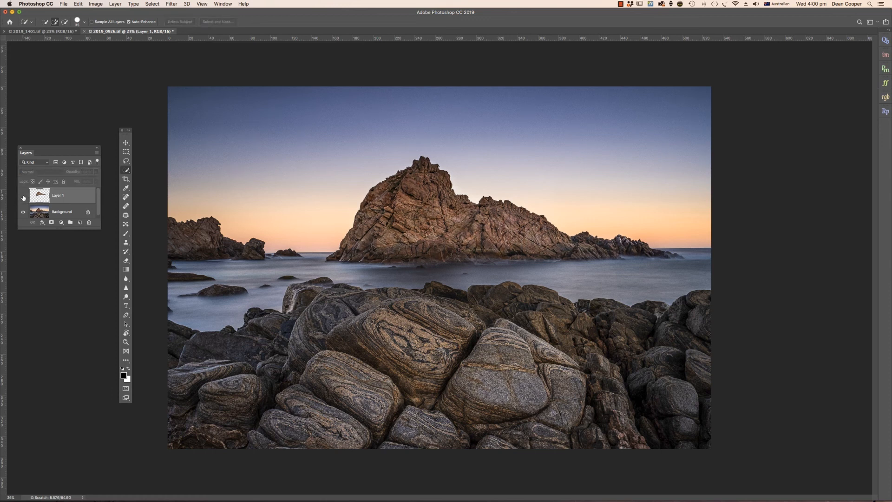
{"action": "left_click", "coordinate": [23, 196]}
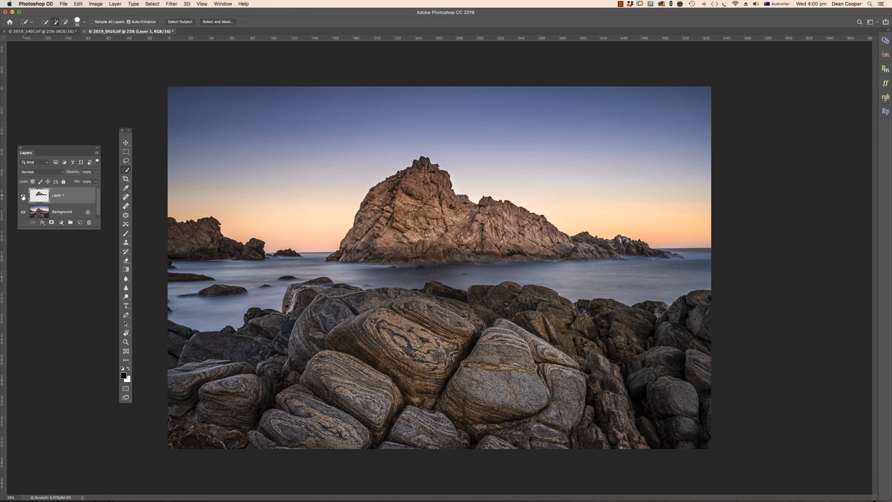
{"action": "left_click", "coordinate": [22, 196]}
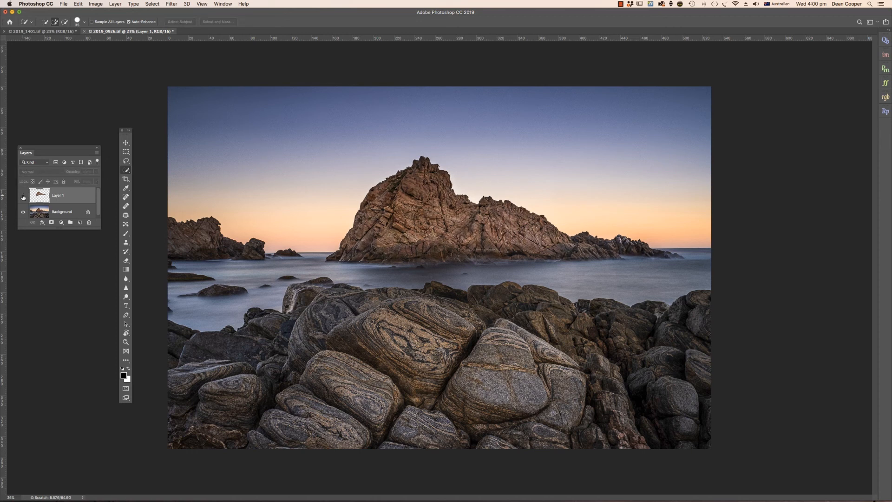